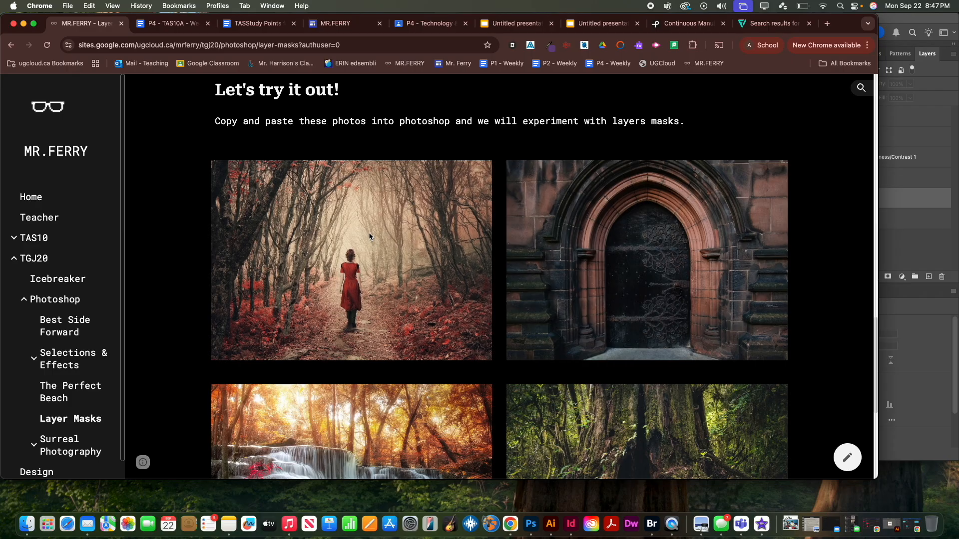
Copy the forest photo of the woman in the red dress from the web page and switch to Photoshop
{"action": "right_click", "coordinate": [369, 236]}
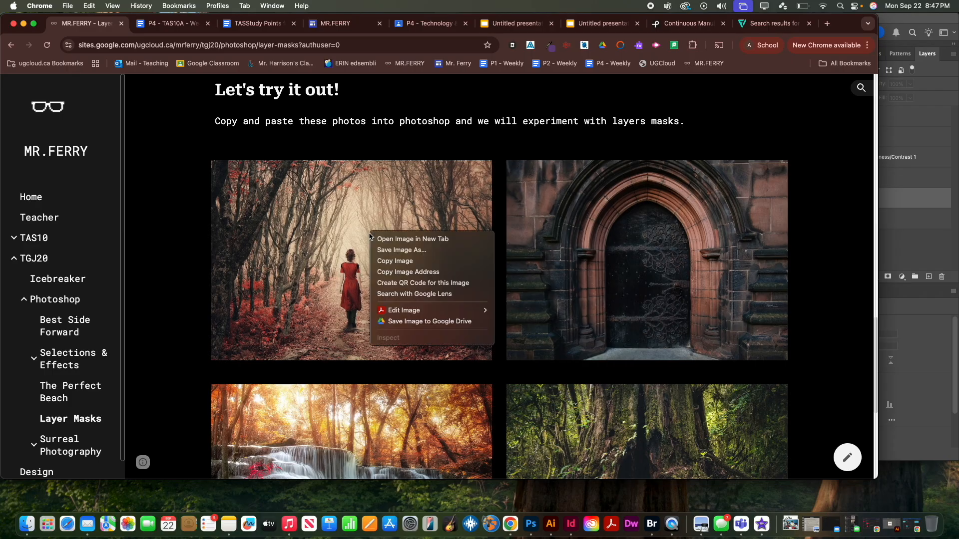
{"action": "left_click", "coordinate": [389, 262]}
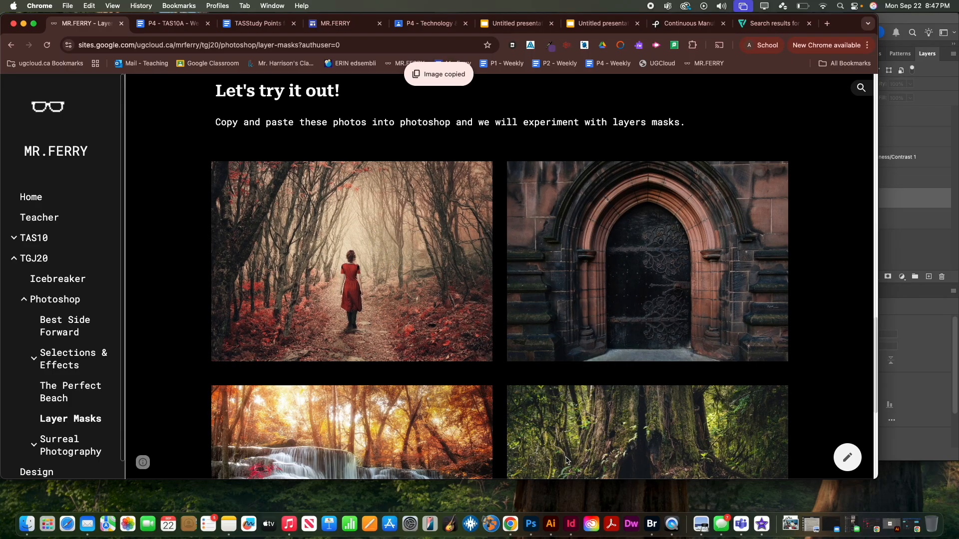
{"action": "left_click", "coordinate": [901, 345]}
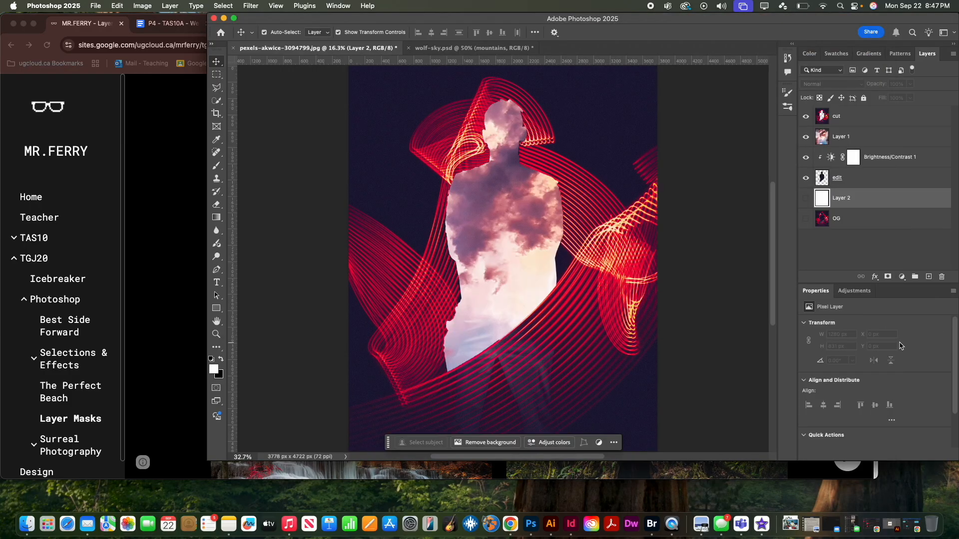
Create a new 1167 × 831 px document at 72 pixels/inch named RedDoor
{"action": "key", "text": "super+n"}
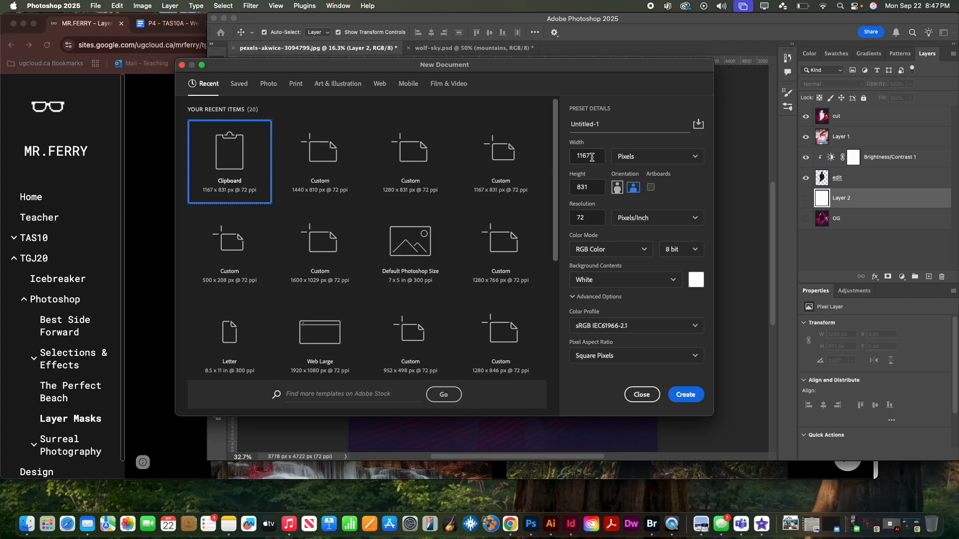
{"action": "left_click", "coordinate": [591, 123]}
{"action": "type", "text": "RedDoor"}
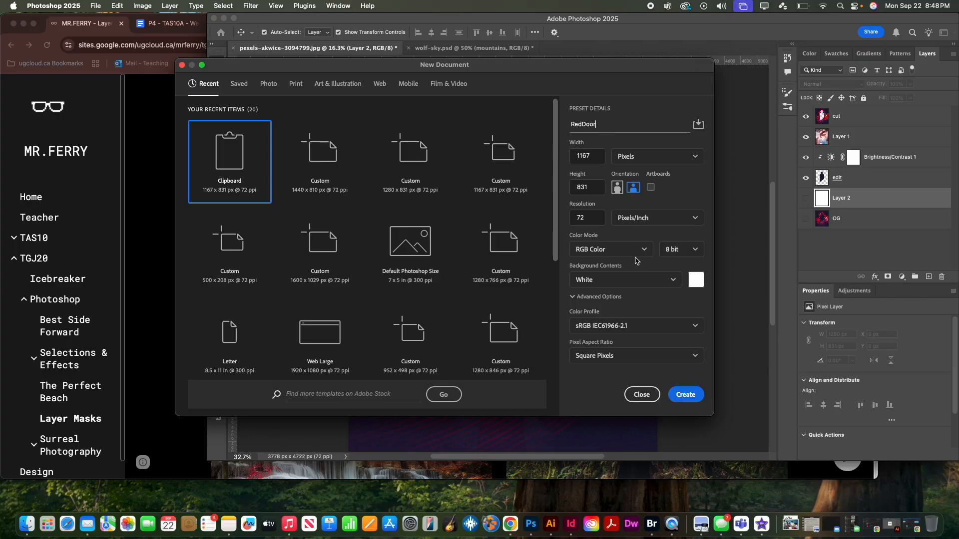
{"action": "left_click", "coordinate": [685, 394]}
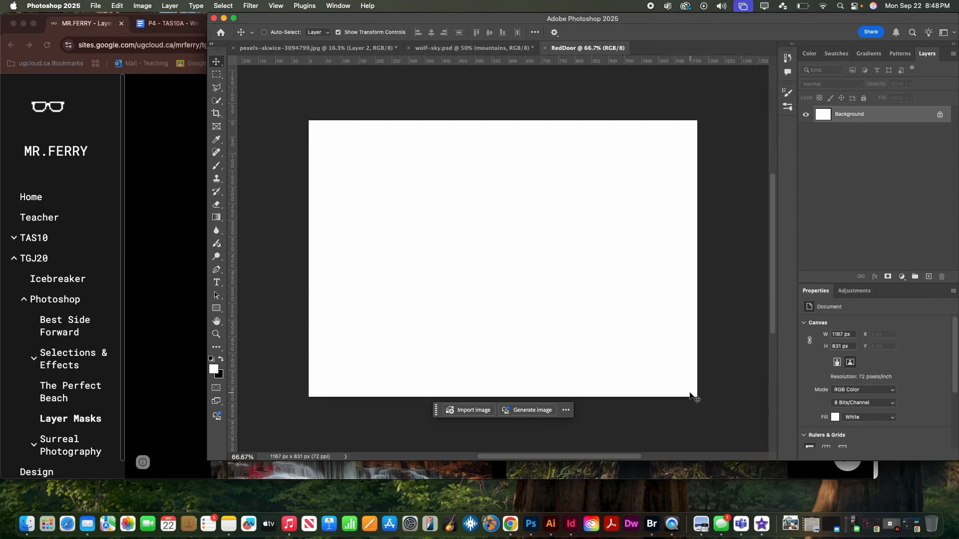
Paste the copied forest photo into the document and rename its layer Red Dress
{"action": "key", "text": "super+v"}
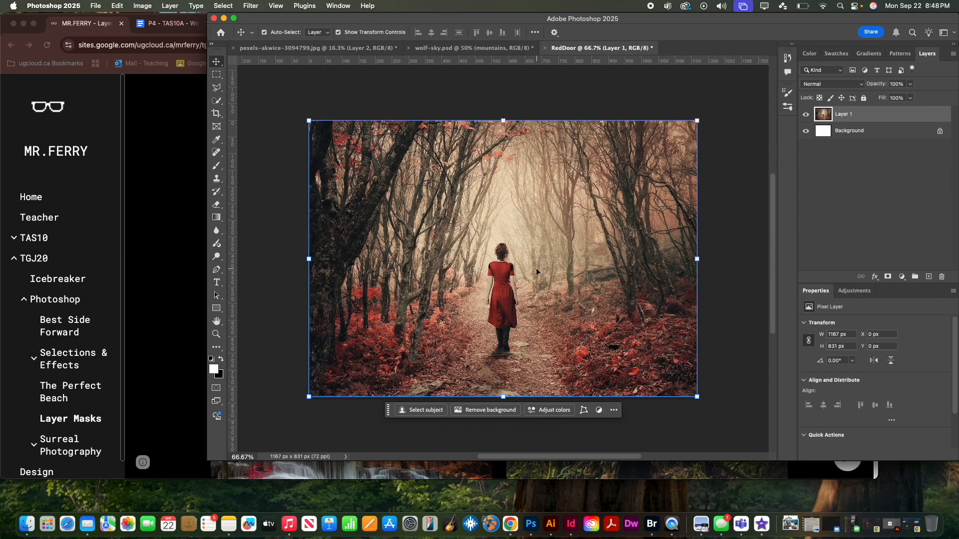
{"action": "scroll", "coordinate": [536, 272], "scroll_direction": "right", "scroll_amount": 1}
{"action": "double_click", "coordinate": [844, 114]}
{"action": "type", "text": "Red"}
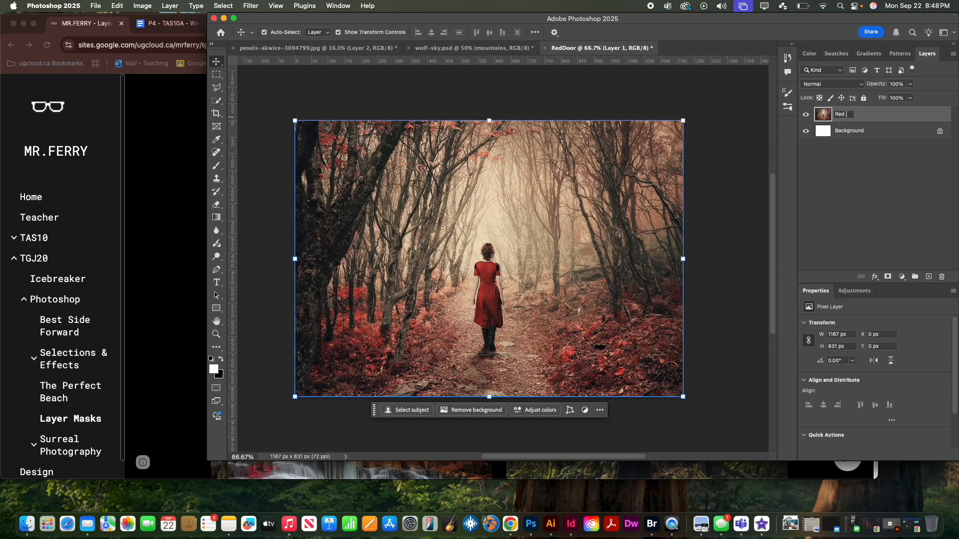
{"action": "type", "text": " Dress"}
{"action": "key", "text": "BackSpace"}
Copy the arched door photo from the web page in Chrome and paste it into the RedDoor document in Photoshop
{"action": "left_click", "coordinate": [140, 179]}
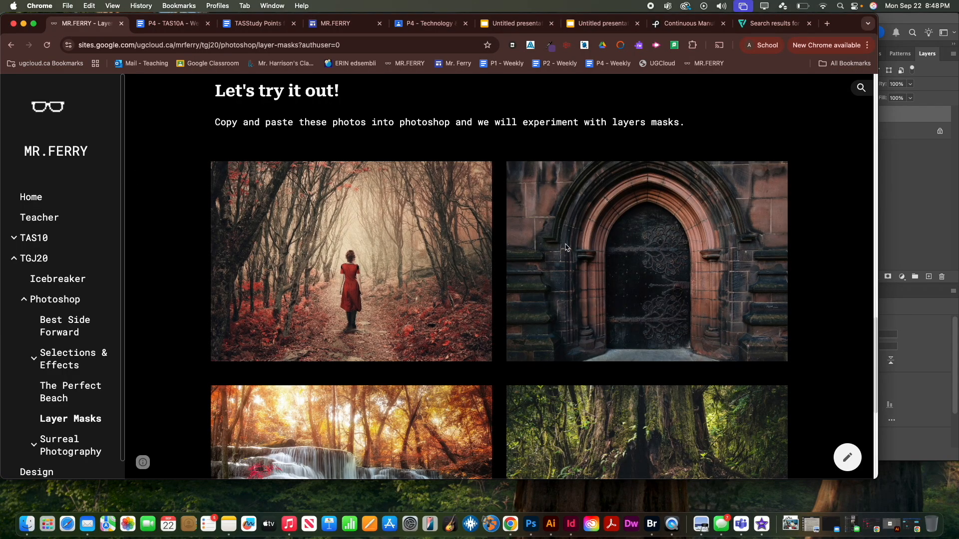
{"action": "right_click", "coordinate": [630, 262]}
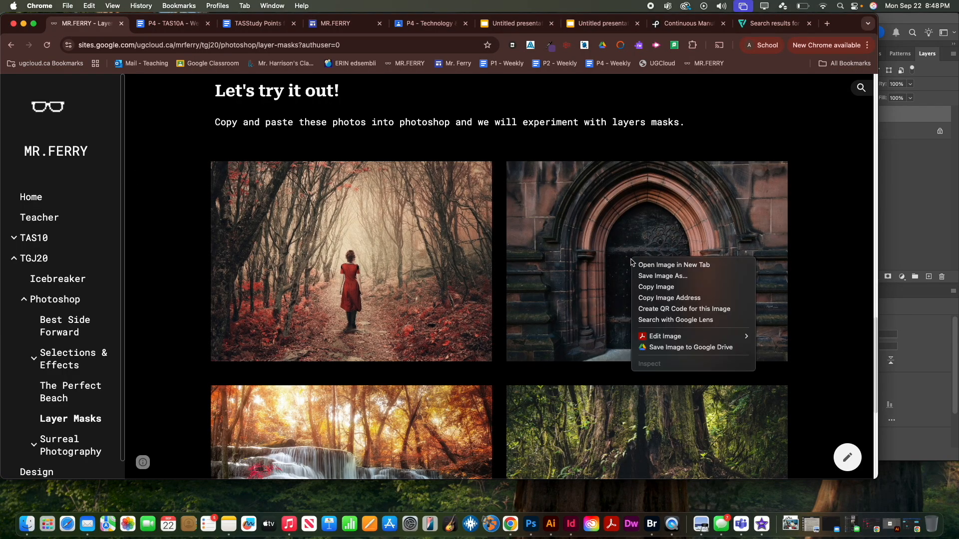
{"action": "left_click", "coordinate": [649, 288]}
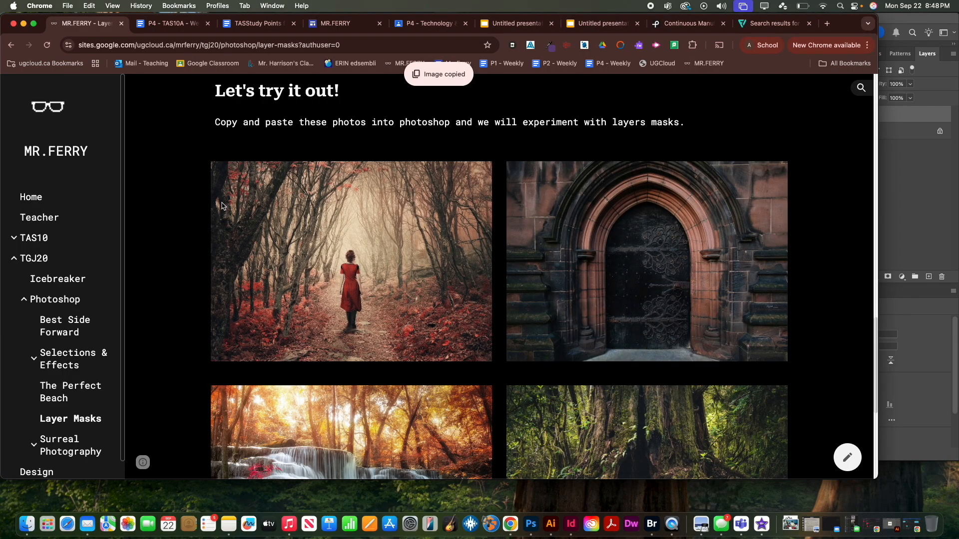
{"action": "left_click", "coordinate": [905, 230]}
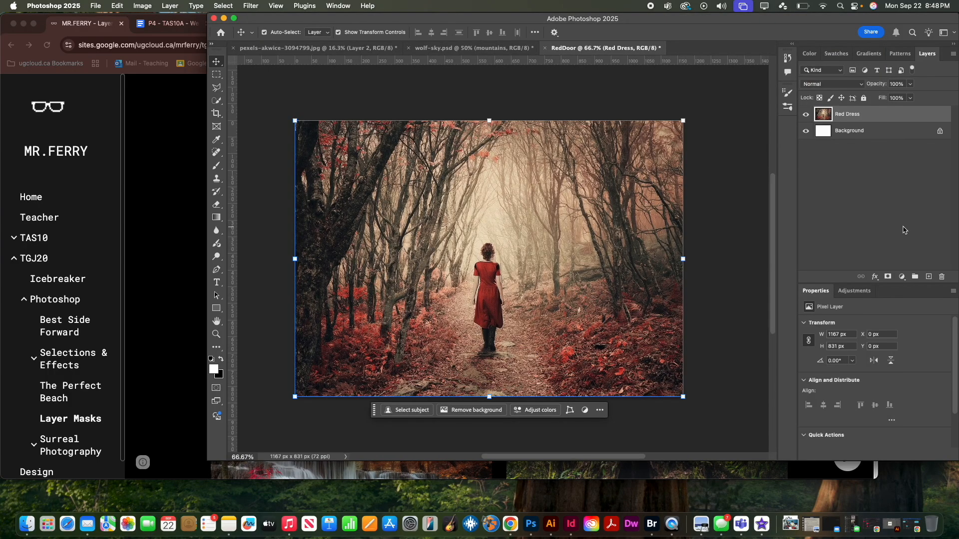
{"action": "key", "text": "super+v"}
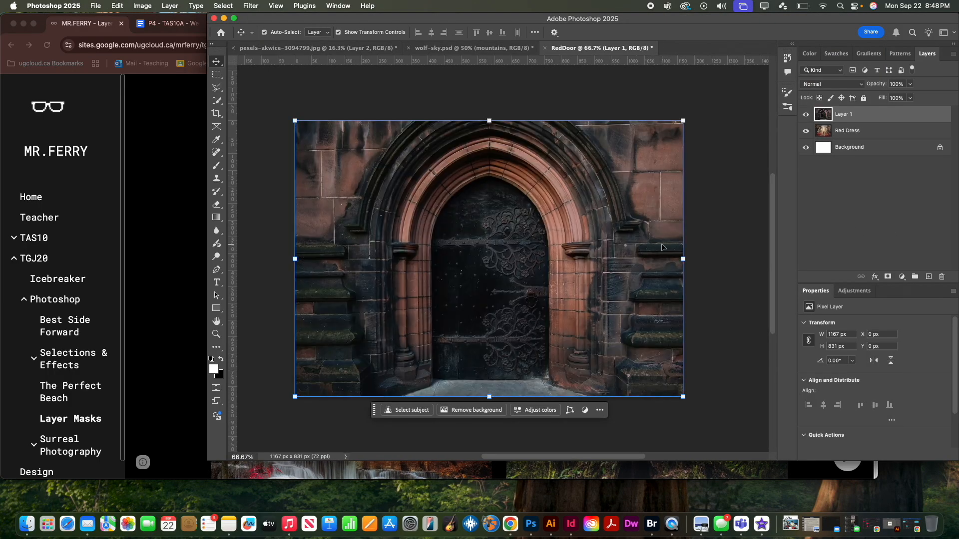
Rename the pasted door photo's layer Door
{"action": "double_click", "coordinate": [848, 115]}
{"action": "type", "text": "Door"}
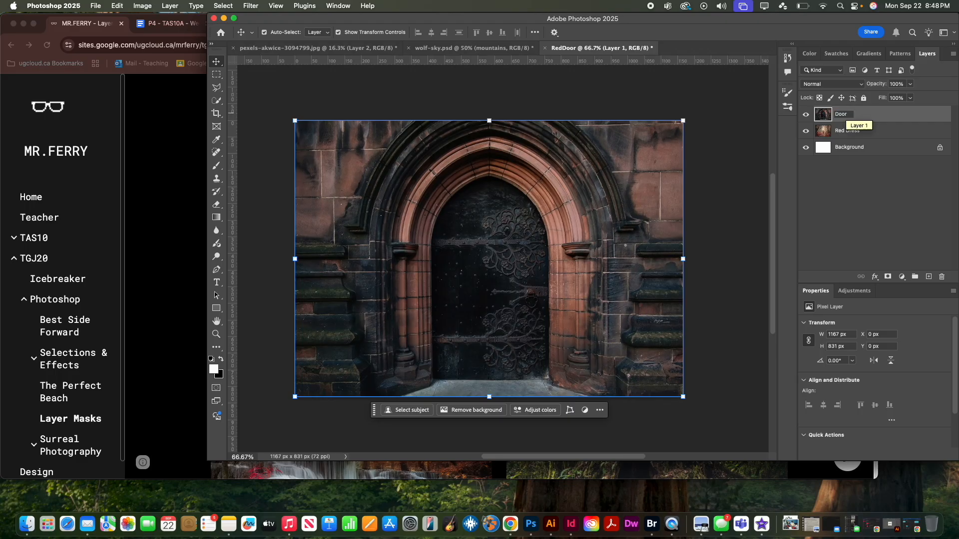
{"action": "left_click", "coordinate": [860, 196]}
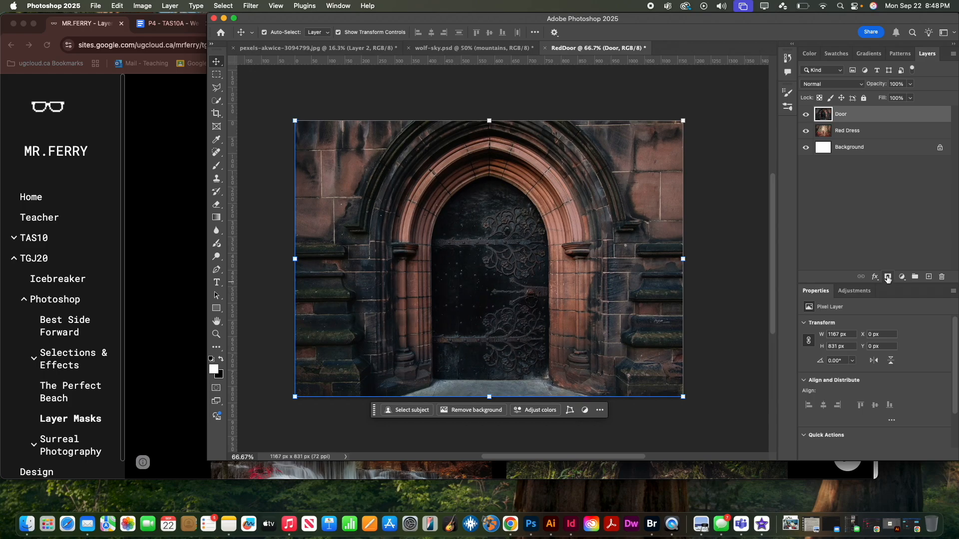
Add a layer mask to the Door layer and activate the Brush tool with black as the foreground color
{"action": "left_click", "coordinate": [888, 278]}
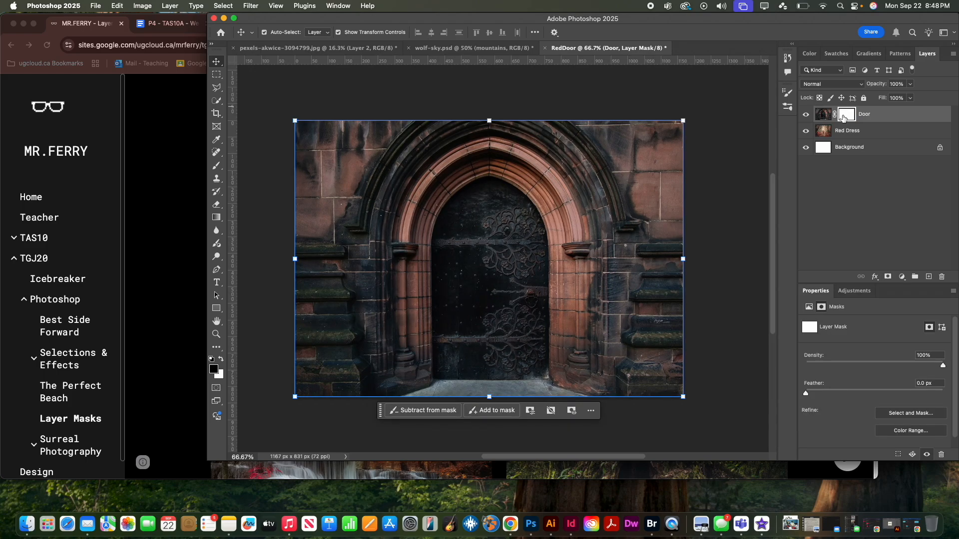
{"action": "left_click", "coordinate": [220, 360]}
{"action": "left_click", "coordinate": [221, 359]}
{"action": "left_click", "coordinate": [221, 361]}
{"action": "left_click", "coordinate": [221, 360]}
{"action": "left_click", "coordinate": [221, 361]}
{"action": "left_click", "coordinate": [222, 360]}
{"action": "left_click", "coordinate": [214, 369]}
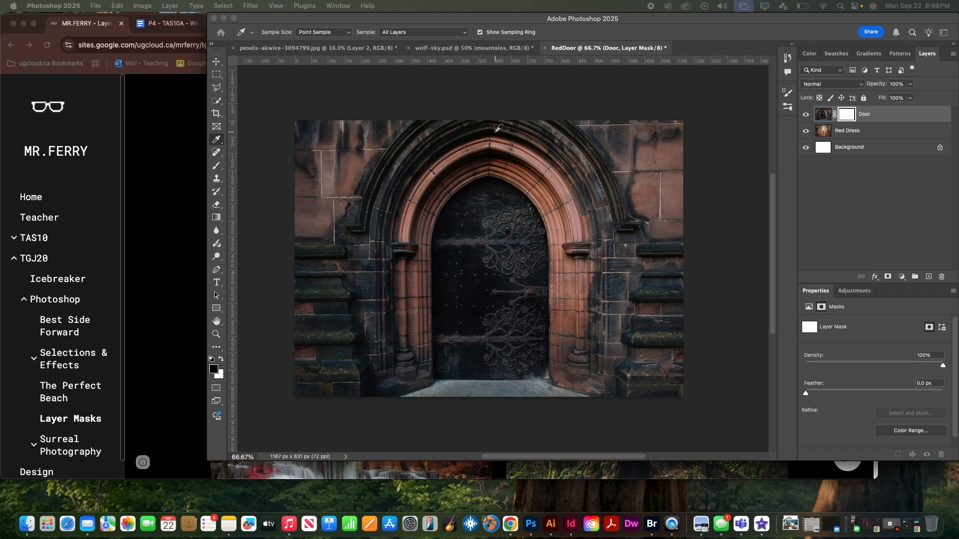
{"action": "left_click_drag", "start_coordinate": [531, 20], "coordinate": [442, 22]}
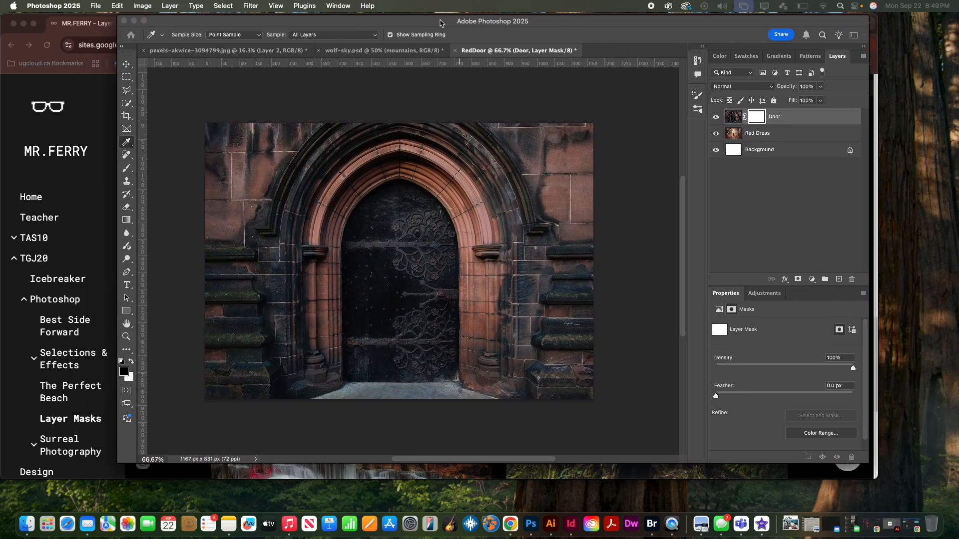
{"action": "key", "text": "b"}
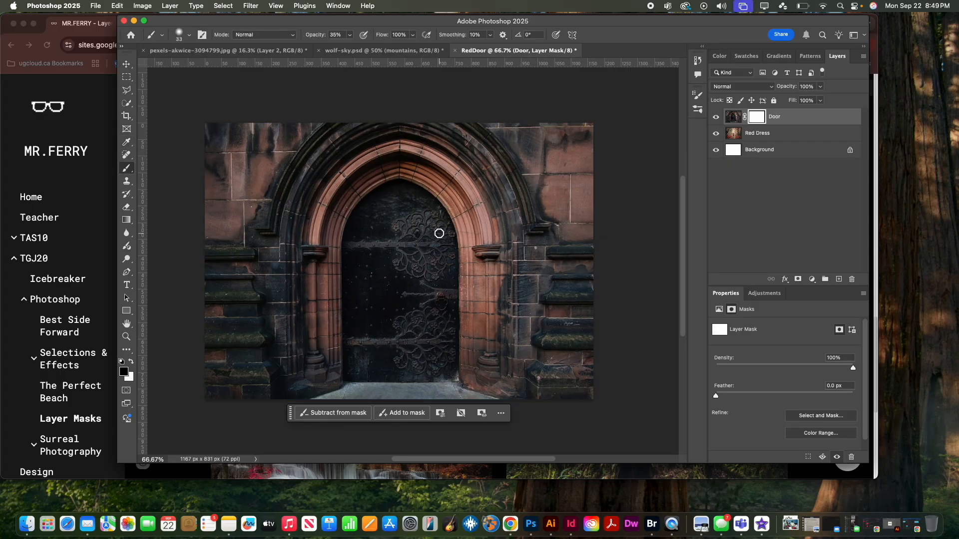
{"action": "scroll", "coordinate": [538, 239], "scroll_direction": "left", "scroll_amount": 2}
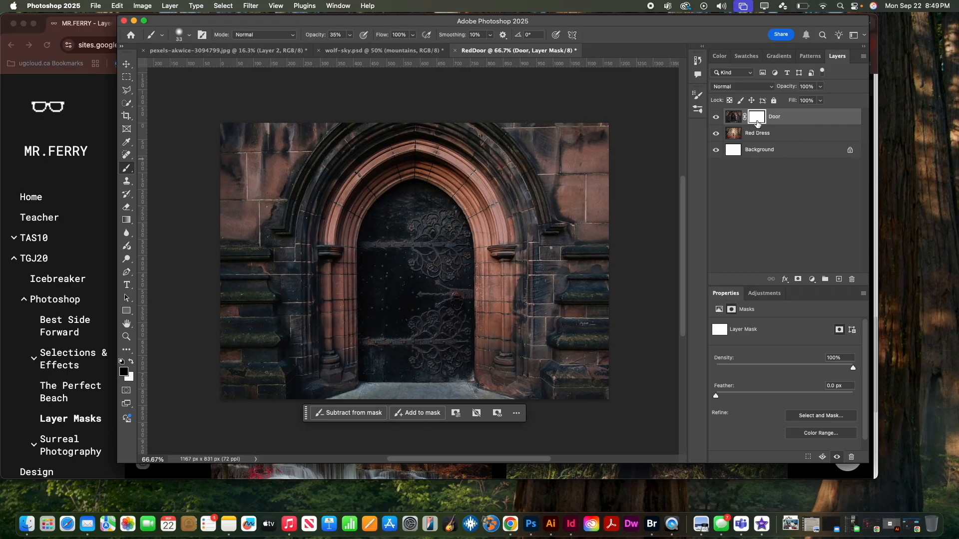
Try painting black directly on the Door layer's image instead of on its mask
{"action": "left_click", "coordinate": [732, 117]}
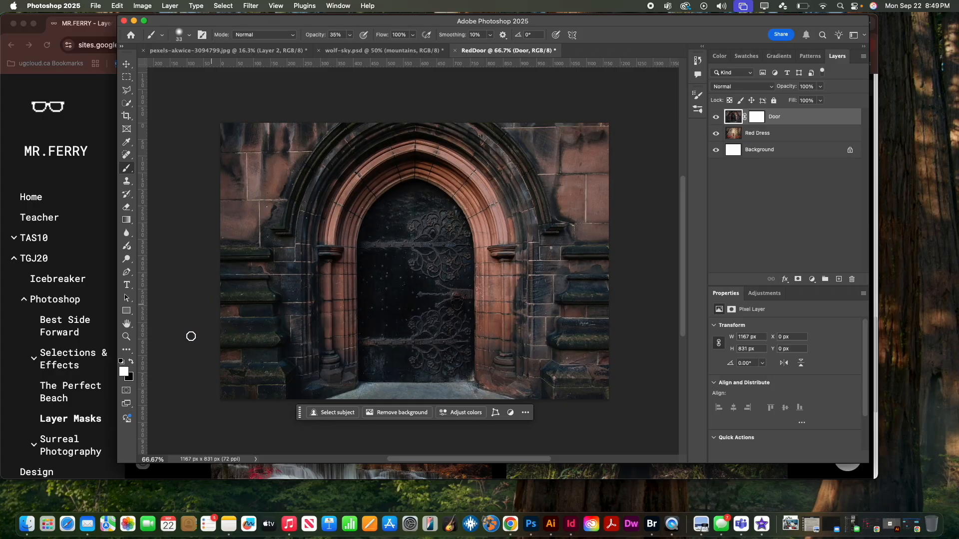
{"action": "left_click", "coordinate": [130, 363]}
{"action": "left_click_drag", "start_coordinate": [483, 214], "coordinate": [501, 207]}
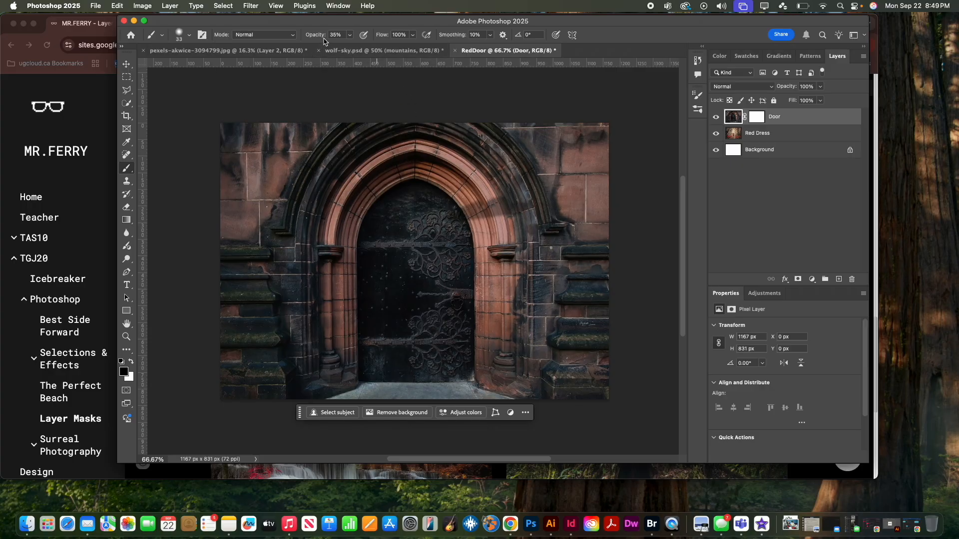
Set the brush opacity to 100% and undo the test strokes on the Door image, keeping the layer mask
{"action": "left_click_drag", "start_coordinate": [319, 36], "coordinate": [376, 40]}
{"action": "mouse_move", "coordinate": [463, 192]}
{"action": "left_mouse_down"}
{"action": "mouse_move", "coordinate": [496, 198]}
{"action": "mouse_move", "coordinate": [502, 221]}
{"action": "mouse_move", "coordinate": [429, 204]}
{"action": "mouse_move", "coordinate": [411, 212]}
{"action": "mouse_move", "coordinate": [463, 255]}
{"action": "mouse_move", "coordinate": [471, 217]}
{"action": "left_mouse_up"}
{"action": "key", "text": "super+z"}
{"action": "key", "text": "super+z"}
{"action": "key", "text": "super+z"}
{"action": "key", "text": "super+shift+z"}
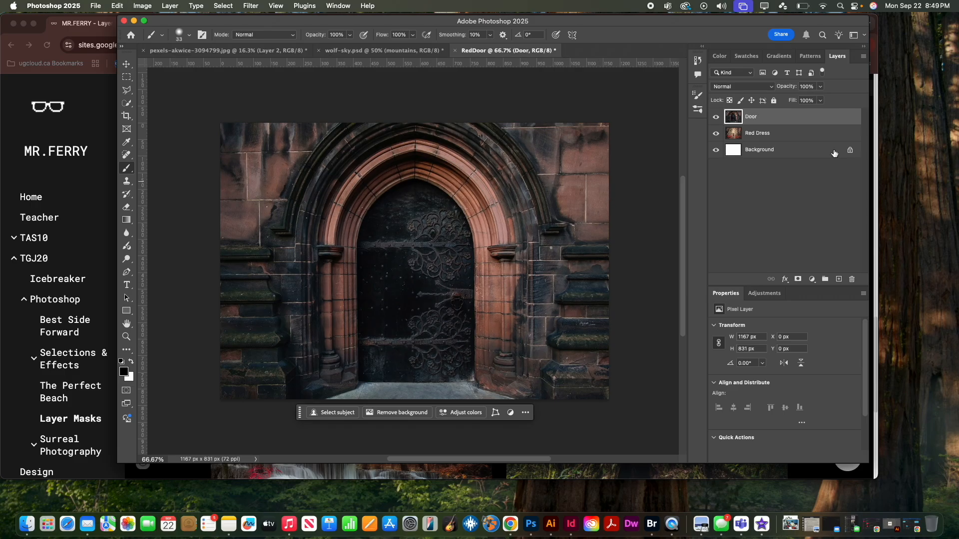
{"action": "key", "text": "super+shift+z"}
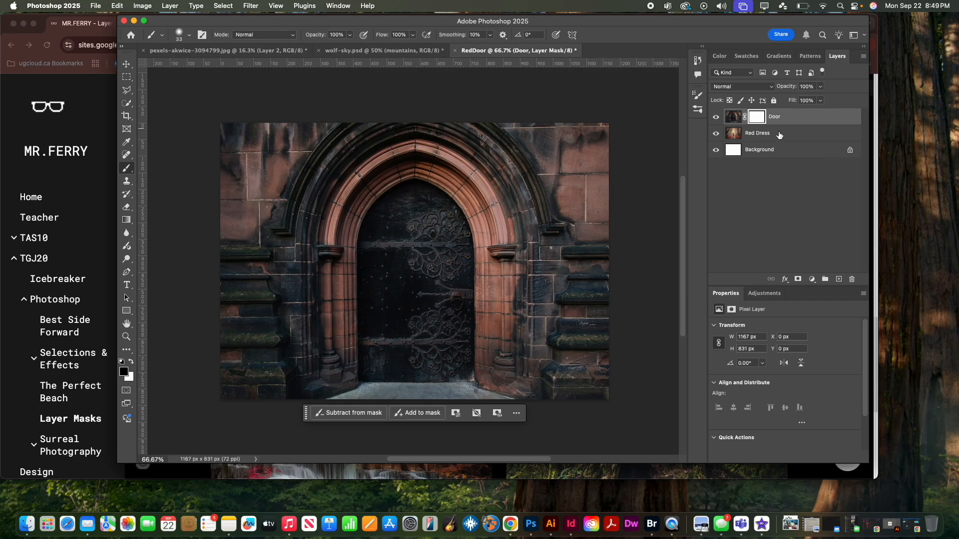
Paint black on the Door layer's mask over the middle of the door, enlarging the brush to 127 px
{"action": "left_click", "coordinate": [758, 119]}
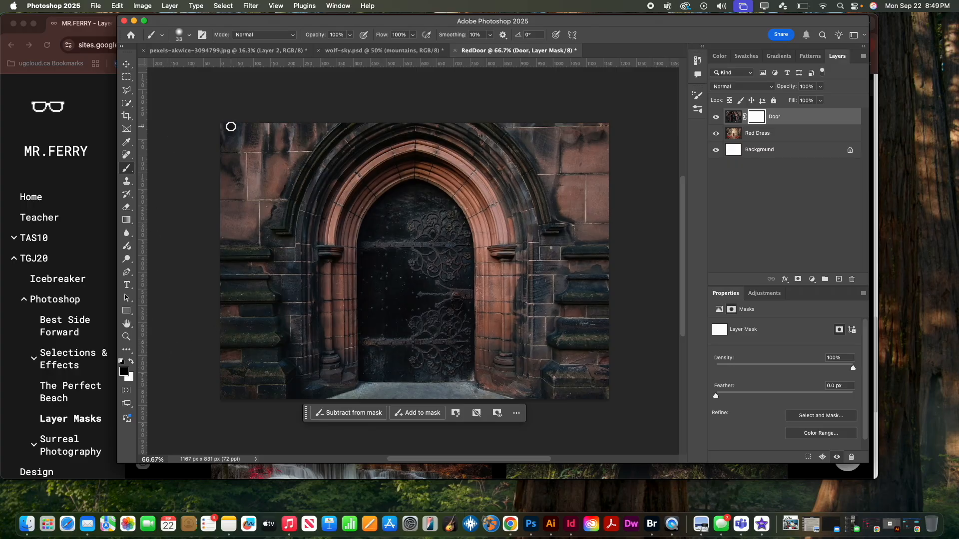
{"action": "mouse_move", "coordinate": [428, 235]}
{"action": "left_mouse_down"}
{"action": "mouse_move", "coordinate": [420, 286]}
{"action": "mouse_move", "coordinate": [430, 243]}
{"action": "mouse_move", "coordinate": [412, 255]}
{"action": "mouse_move", "coordinate": [420, 245]}
{"action": "mouse_move", "coordinate": [425, 255]}
{"action": "mouse_move", "coordinate": [408, 253]}
{"action": "mouse_move", "coordinate": [406, 290]}
{"action": "mouse_move", "coordinate": [412, 283]}
{"action": "mouse_move", "coordinate": [409, 259]}
{"action": "mouse_move", "coordinate": [398, 271]}
{"action": "mouse_move", "coordinate": [415, 241]}
{"action": "left_mouse_up"}
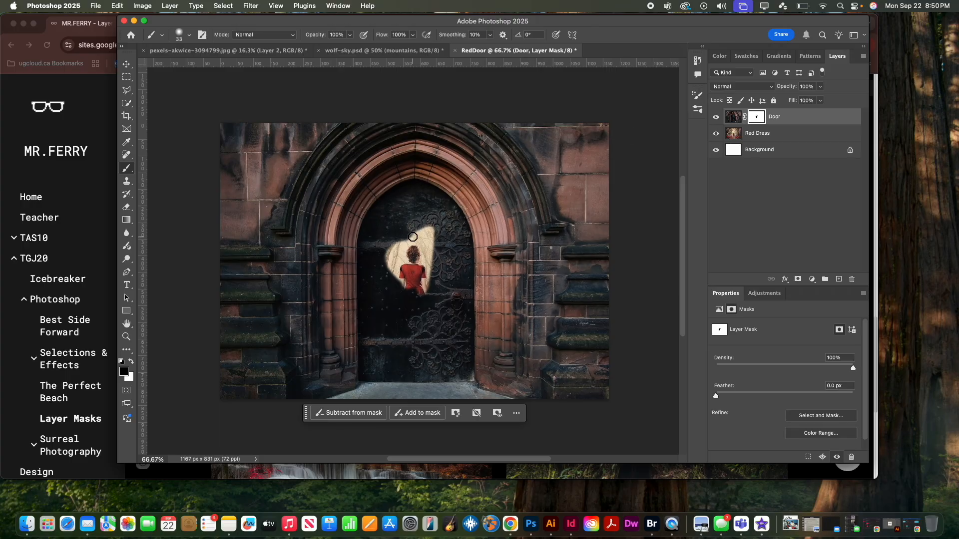
{"action": "left_click", "coordinate": [190, 35]}
{"action": "left_click", "coordinate": [210, 65]}
{"action": "mouse_move", "coordinate": [413, 215]}
{"action": "left_mouse_down"}
{"action": "mouse_move", "coordinate": [410, 273]}
{"action": "mouse_move", "coordinate": [413, 248]}
{"action": "mouse_move", "coordinate": [402, 271]}
{"action": "mouse_move", "coordinate": [424, 258]}
{"action": "mouse_move", "coordinate": [429, 234]}
{"action": "mouse_move", "coordinate": [436, 301]}
{"action": "mouse_move", "coordinate": [402, 281]}
{"action": "mouse_move", "coordinate": [400, 295]}
{"action": "mouse_move", "coordinate": [385, 225]}
{"action": "left_mouse_up"}
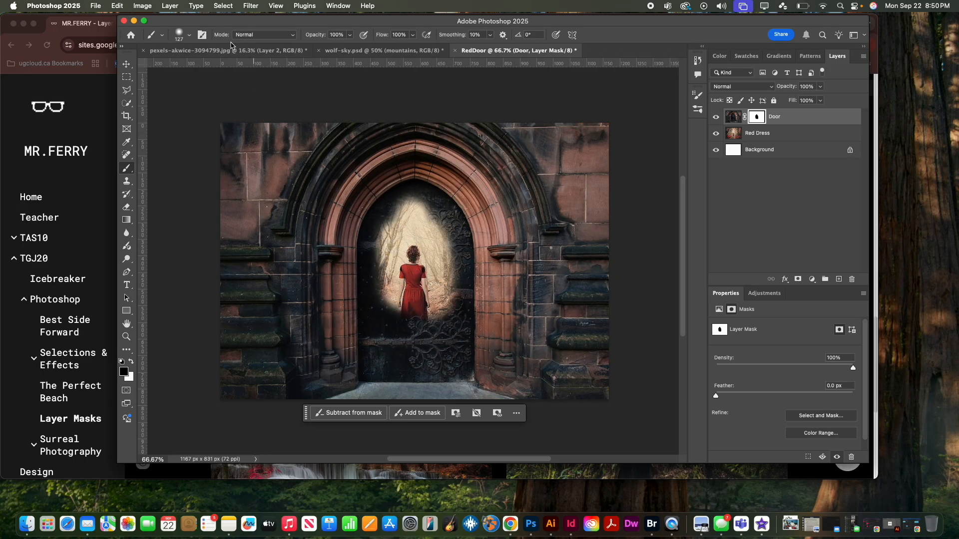
Mask out the rest of the door up to the arch's inner edges with the 127 px brush
{"action": "left_click", "coordinate": [189, 35]}
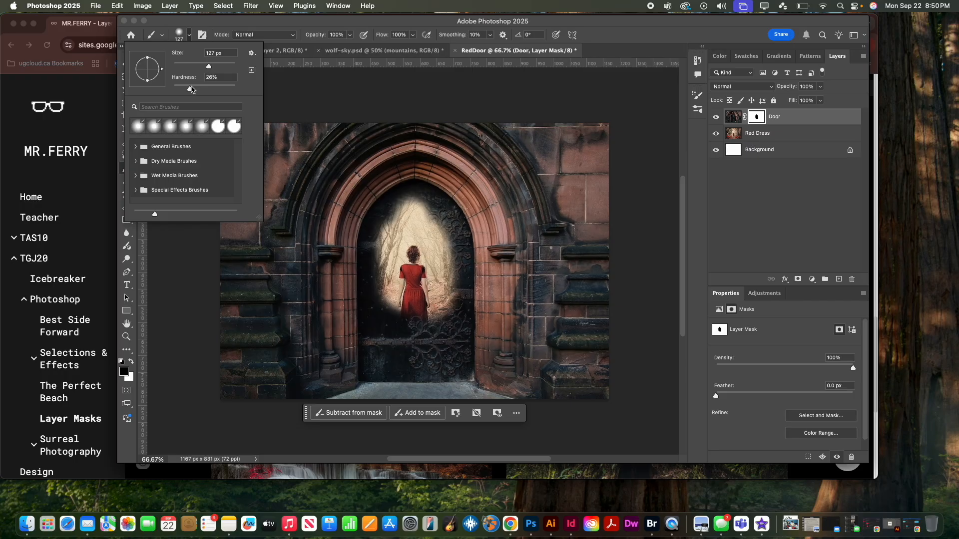
{"action": "left_click", "coordinate": [406, 213]}
{"action": "mouse_move", "coordinate": [399, 221]}
{"action": "left_mouse_down"}
{"action": "mouse_move", "coordinate": [418, 197]}
{"action": "mouse_move", "coordinate": [390, 219]}
{"action": "mouse_move", "coordinate": [383, 263]}
{"action": "mouse_move", "coordinate": [378, 234]}
{"action": "mouse_move", "coordinate": [376, 378]}
{"action": "mouse_move", "coordinate": [415, 281]}
{"action": "mouse_move", "coordinate": [413, 201]}
{"action": "mouse_move", "coordinate": [439, 218]}
{"action": "mouse_move", "coordinate": [453, 256]}
{"action": "mouse_move", "coordinate": [447, 369]}
{"action": "mouse_move", "coordinate": [429, 366]}
{"action": "mouse_move", "coordinate": [424, 304]}
{"action": "mouse_move", "coordinate": [406, 376]}
{"action": "mouse_move", "coordinate": [385, 306]}
{"action": "left_mouse_up"}
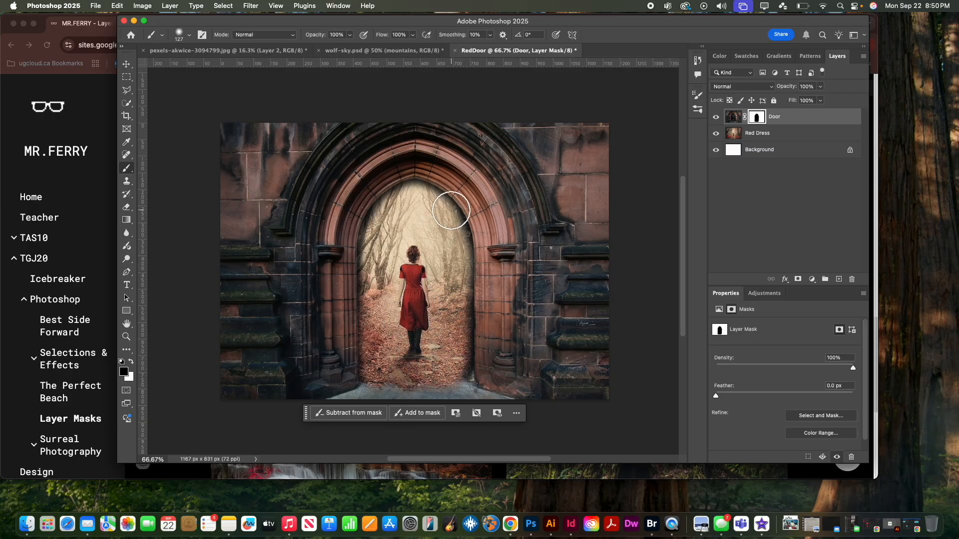
Paint black on the Door mask along the ground at the image's lower edge to reveal the forest floor
{"action": "scroll", "coordinate": [430, 319], "scroll_direction": "down", "scroll_amount": 3}
{"action": "mouse_move", "coordinate": [392, 332]}
{"action": "left_mouse_down"}
{"action": "mouse_move", "coordinate": [339, 357]}
{"action": "mouse_move", "coordinate": [223, 359]}
{"action": "left_mouse_up"}
{"action": "mouse_move", "coordinate": [508, 350]}
{"action": "left_mouse_down"}
{"action": "mouse_move", "coordinate": [461, 344]}
{"action": "mouse_move", "coordinate": [503, 355]}
{"action": "mouse_move", "coordinate": [628, 357]}
{"action": "mouse_move", "coordinate": [389, 345]}
{"action": "mouse_move", "coordinate": [428, 345]}
{"action": "mouse_move", "coordinate": [414, 347]}
{"action": "mouse_move", "coordinate": [416, 323]}
{"action": "left_mouse_up"}
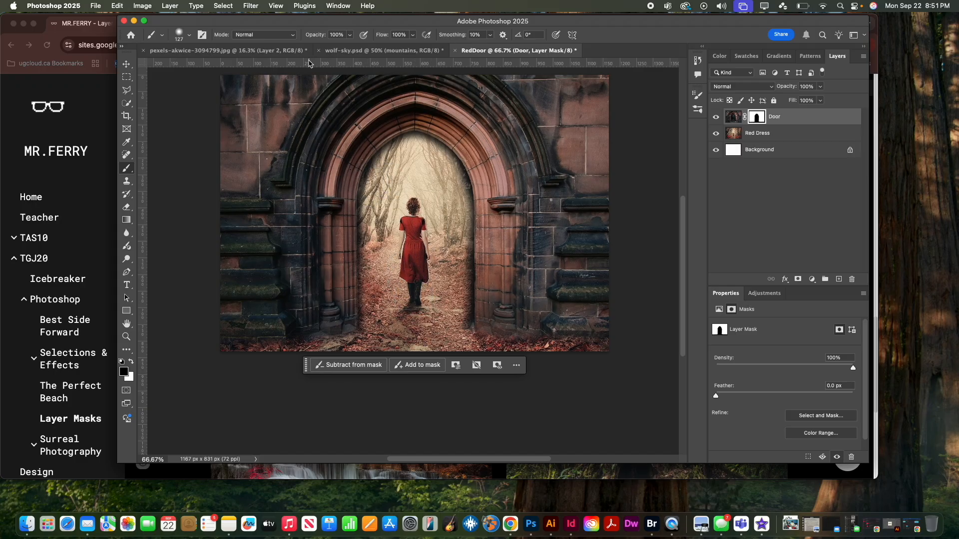
Lower the brush opacity to 50% and paint black on the mask along both sides of the doorway, partly fading the right stonework
{"action": "left_click", "coordinate": [349, 35]}
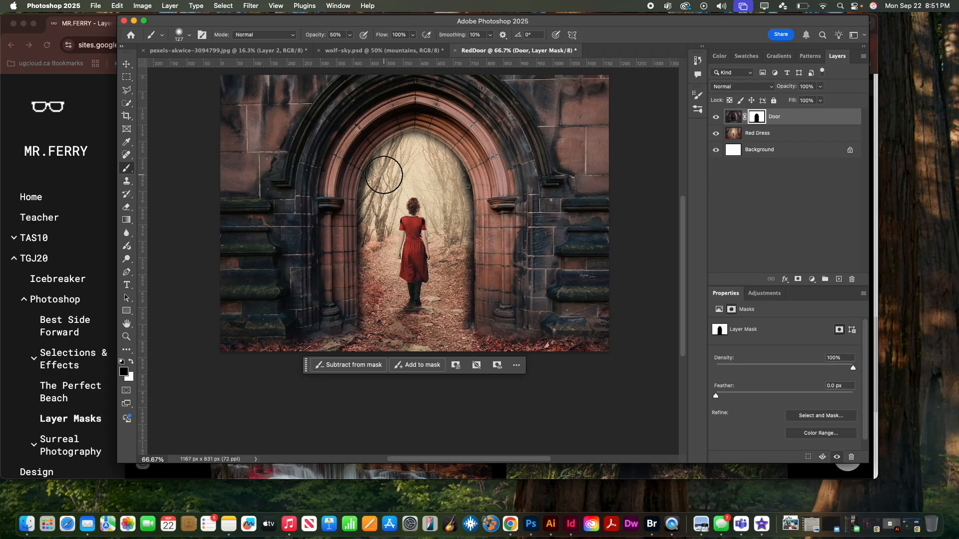
{"action": "left_click_drag", "start_coordinate": [376, 186], "coordinate": [378, 174]}
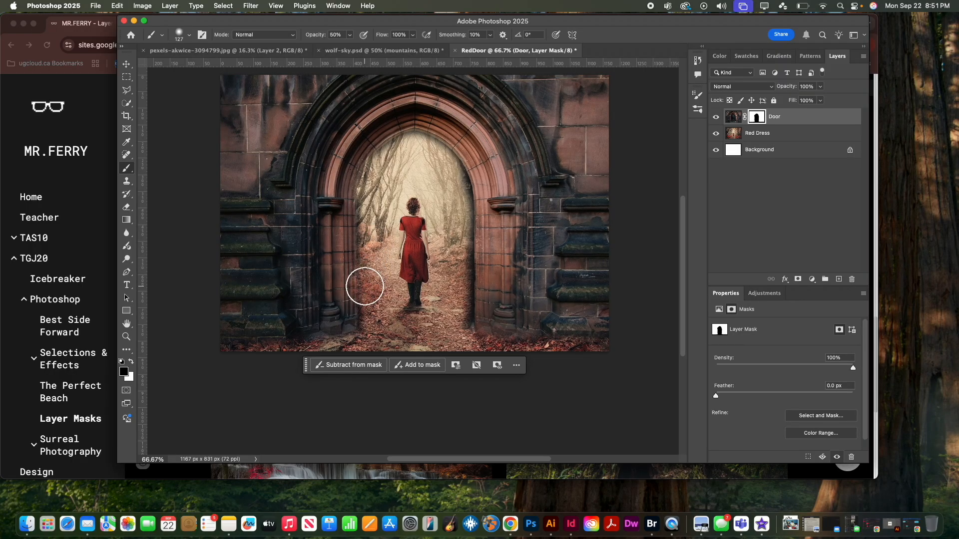
{"action": "mouse_move", "coordinate": [454, 174]}
{"action": "left_mouse_down"}
{"action": "mouse_move", "coordinate": [468, 280]}
{"action": "mouse_move", "coordinate": [464, 234]}
{"action": "mouse_move", "coordinate": [458, 302]}
{"action": "mouse_move", "coordinate": [467, 325]}
{"action": "mouse_move", "coordinate": [453, 339]}
{"action": "mouse_move", "coordinate": [361, 325]}
{"action": "mouse_move", "coordinate": [370, 293]}
{"action": "mouse_move", "coordinate": [400, 291]}
{"action": "mouse_move", "coordinate": [407, 306]}
{"action": "mouse_move", "coordinate": [432, 298]}
{"action": "mouse_move", "coordinate": [460, 205]}
{"action": "mouse_move", "coordinate": [507, 174]}
{"action": "mouse_move", "coordinate": [485, 181]}
{"action": "left_mouse_up"}
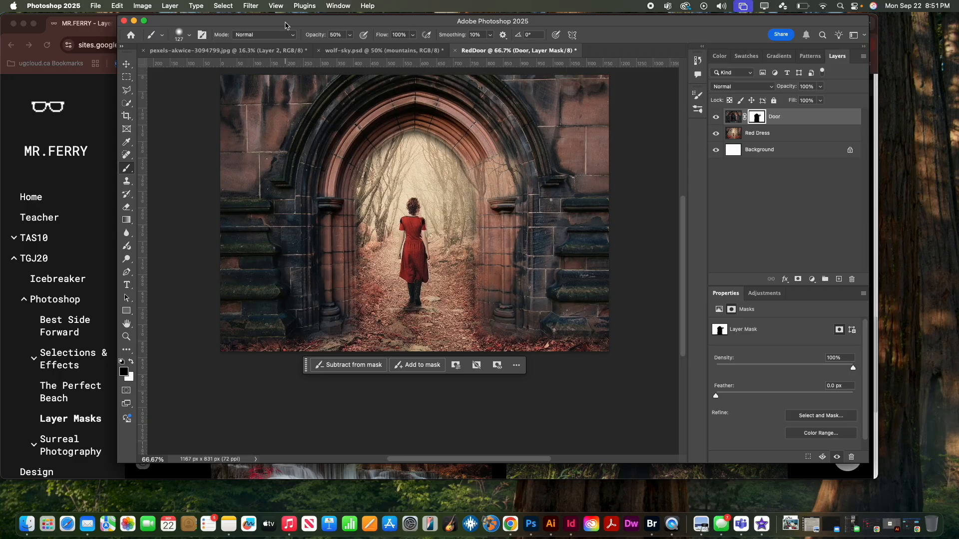
Set the brush opacity to 100% and paint black on the mask over the upper right stonework beside the doorway
{"action": "left_click", "coordinate": [351, 35]}
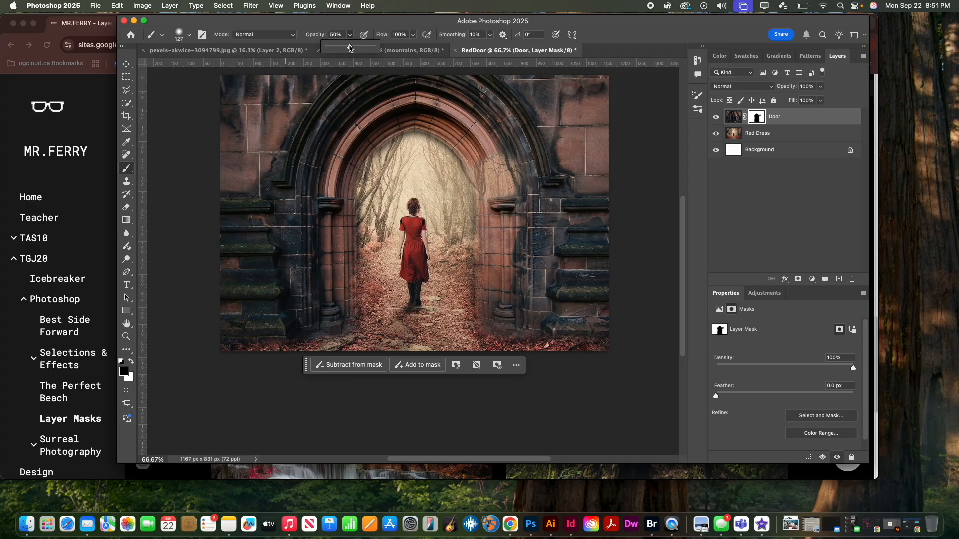
{"action": "mouse_move", "coordinate": [487, 194]}
{"action": "left_mouse_down"}
{"action": "mouse_move", "coordinate": [497, 178]}
{"action": "mouse_move", "coordinate": [505, 183]}
{"action": "mouse_move", "coordinate": [492, 188]}
{"action": "left_mouse_up"}
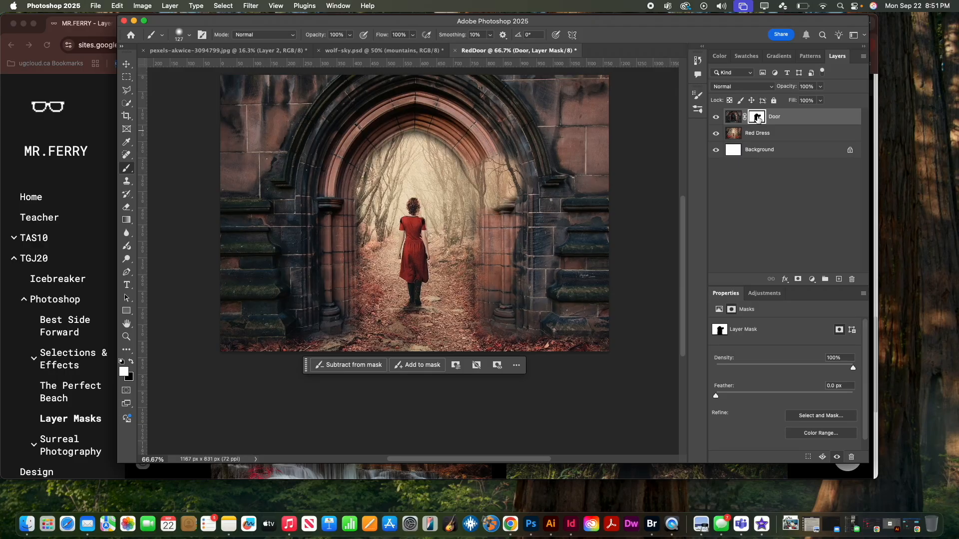
Paint white on the Door mask with the 127 px brush to restore the stonework on both sides of the archway
{"action": "mouse_move", "coordinate": [562, 179]}
{"action": "left_mouse_down"}
{"action": "mouse_move", "coordinate": [508, 167]}
{"action": "mouse_move", "coordinate": [503, 207]}
{"action": "mouse_move", "coordinate": [482, 159]}
{"action": "mouse_move", "coordinate": [496, 208]}
{"action": "mouse_move", "coordinate": [492, 317]}
{"action": "mouse_move", "coordinate": [521, 323]}
{"action": "mouse_move", "coordinate": [502, 326]}
{"action": "left_mouse_up"}
{"action": "mouse_move", "coordinate": [338, 327]}
{"action": "left_mouse_down"}
{"action": "mouse_move", "coordinate": [324, 324]}
{"action": "mouse_move", "coordinate": [343, 282]}
{"action": "mouse_move", "coordinate": [340, 169]}
{"action": "mouse_move", "coordinate": [375, 130]}
{"action": "mouse_move", "coordinate": [406, 121]}
{"action": "left_mouse_up"}
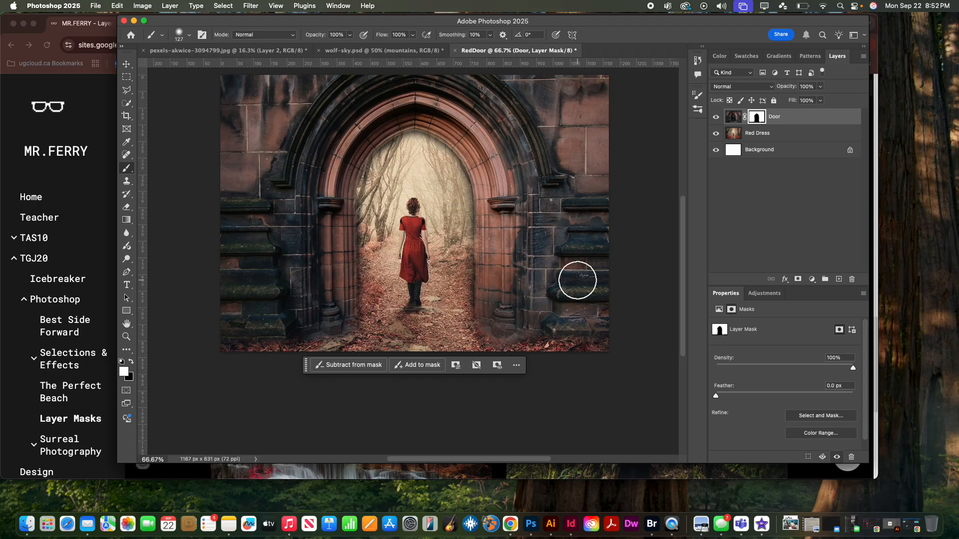
{"action": "scroll", "coordinate": [572, 210], "scroll_direction": "up", "scroll_amount": 3}
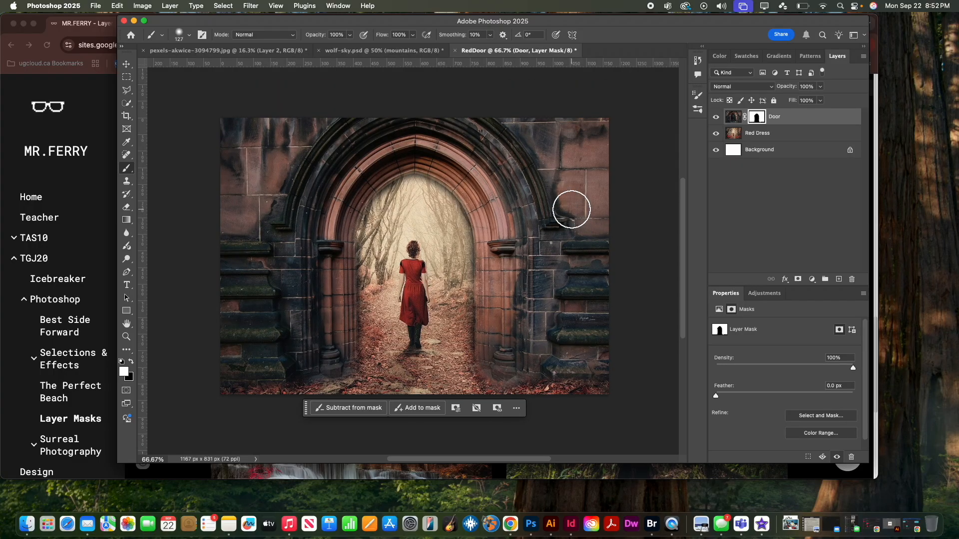
{"action": "scroll", "coordinate": [632, 199], "scroll_direction": "right", "scroll_amount": 2}
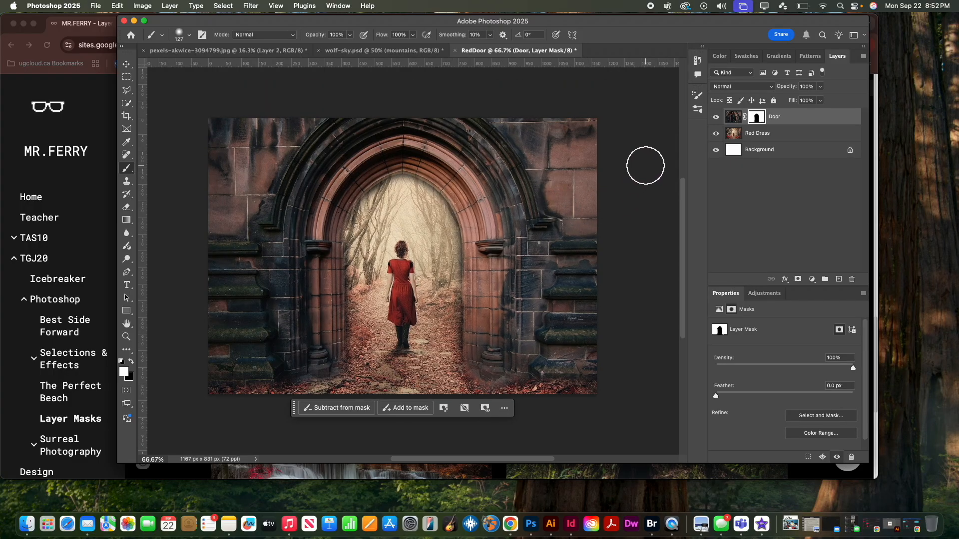
{"action": "left_click", "coordinate": [650, 6]}
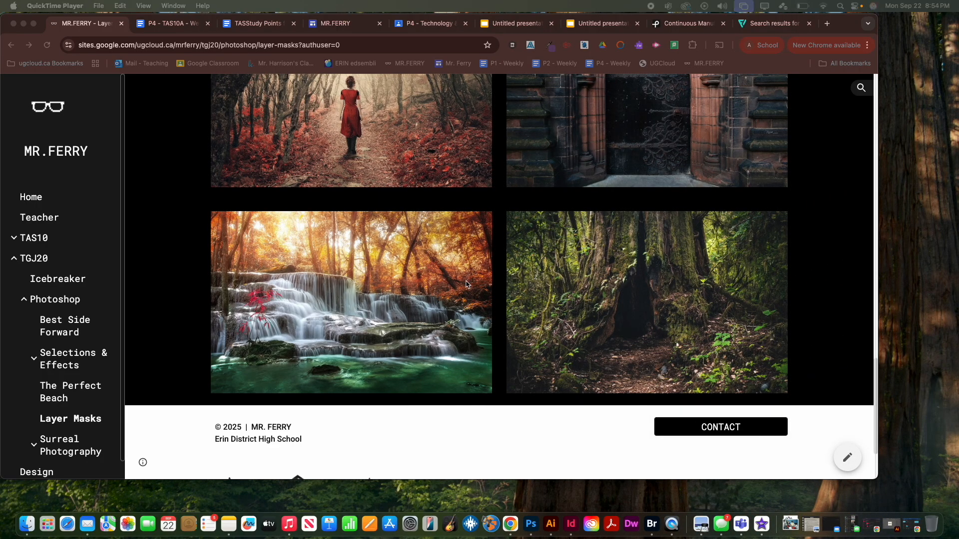
Copy the autumn waterfall photo from the Layer Masks web page
{"action": "left_click", "coordinate": [376, 286]}
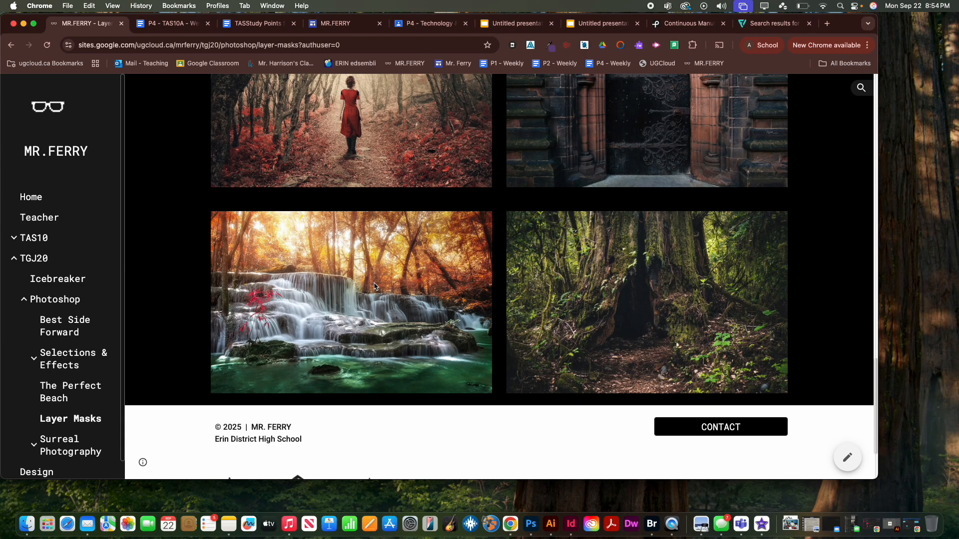
{"action": "right_click", "coordinate": [375, 286]}
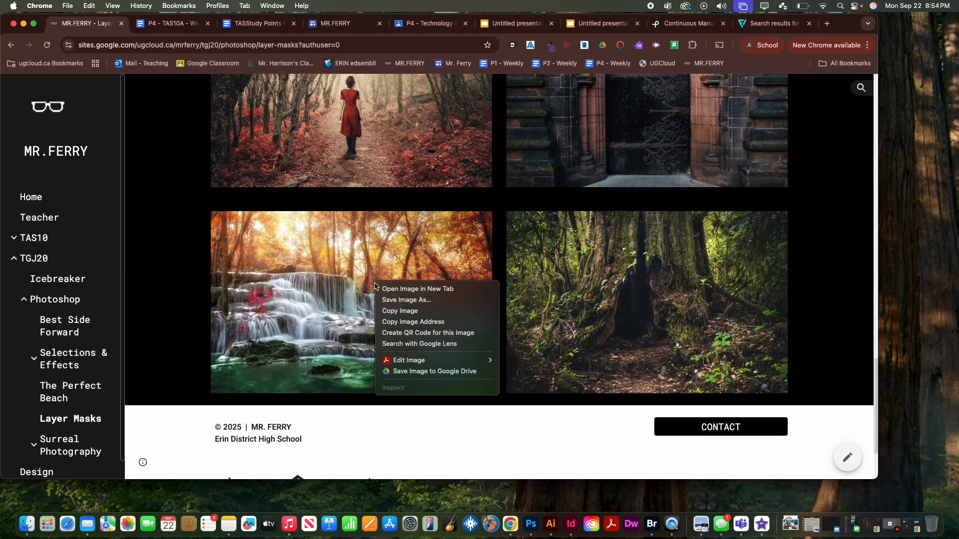
{"action": "left_click", "coordinate": [387, 311]}
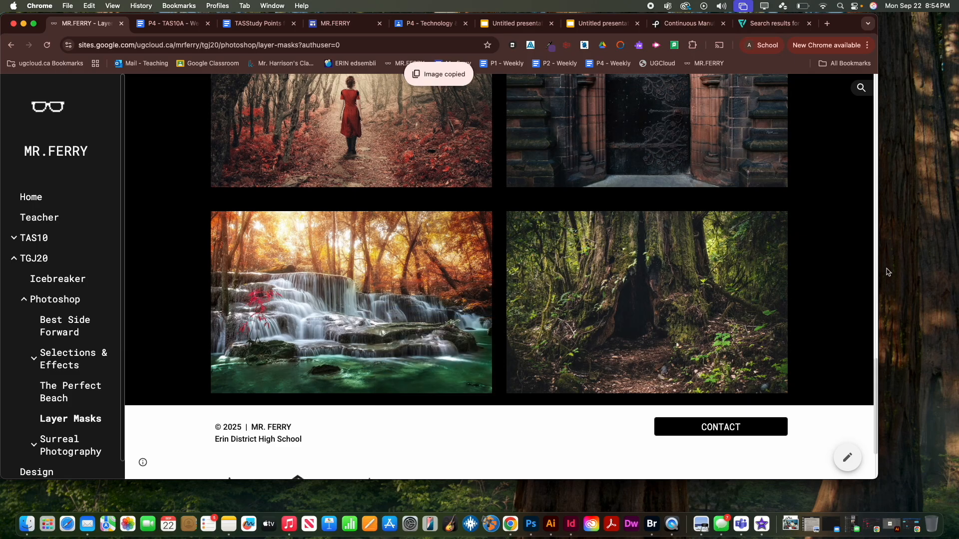
Switch to Photoshop and create a 1280 x 831 px document from the clipboard preset, named WoodWaterFall
{"action": "left_click", "coordinate": [533, 524]}
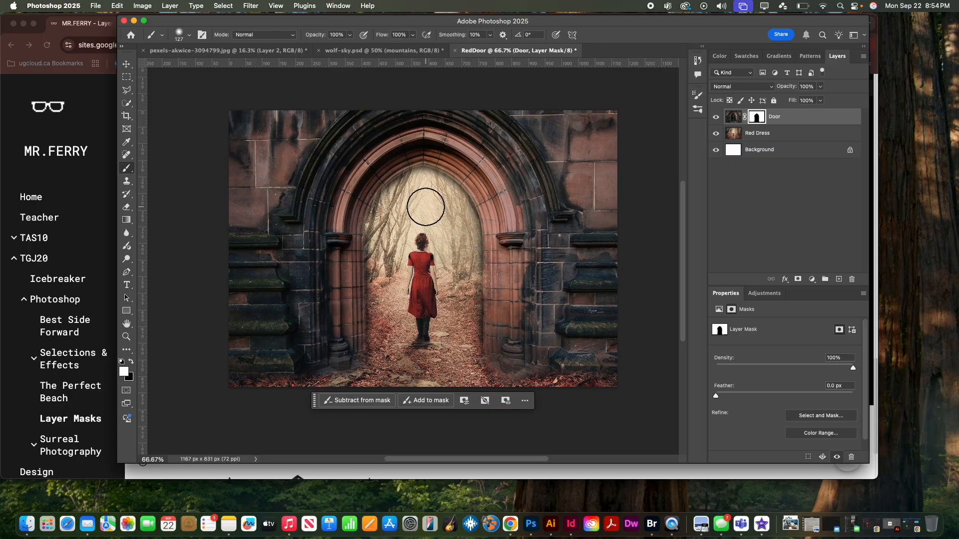
{"action": "key", "text": "super+n"}
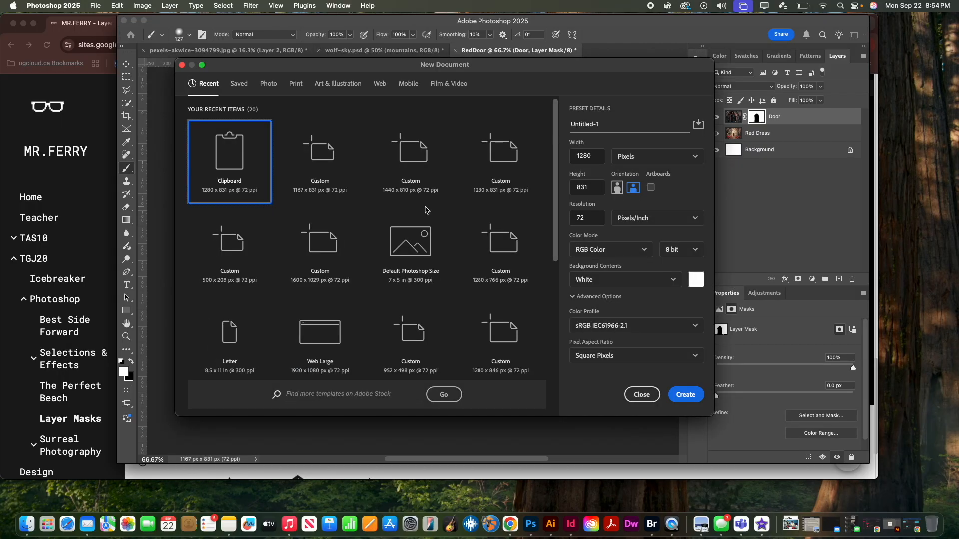
{"action": "left_click", "coordinate": [598, 124]}
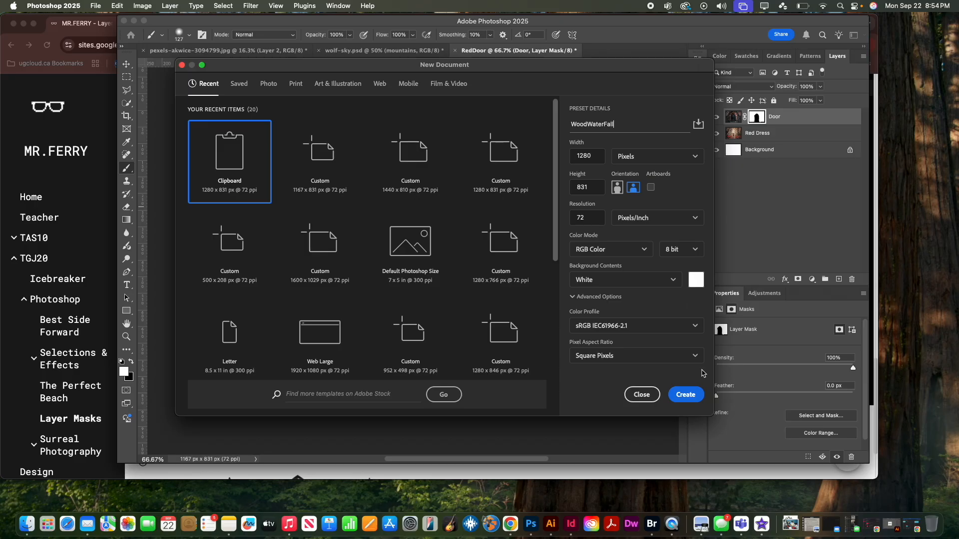
{"action": "left_click", "coordinate": [687, 395]}
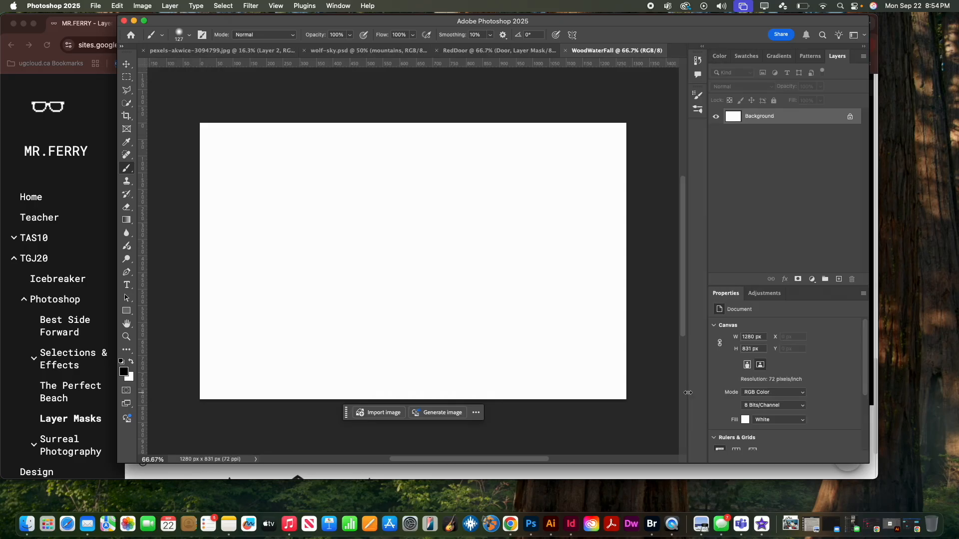
Paste the waterfall photo into the document and rename its layer Waterfall
{"action": "key", "text": "super+v"}
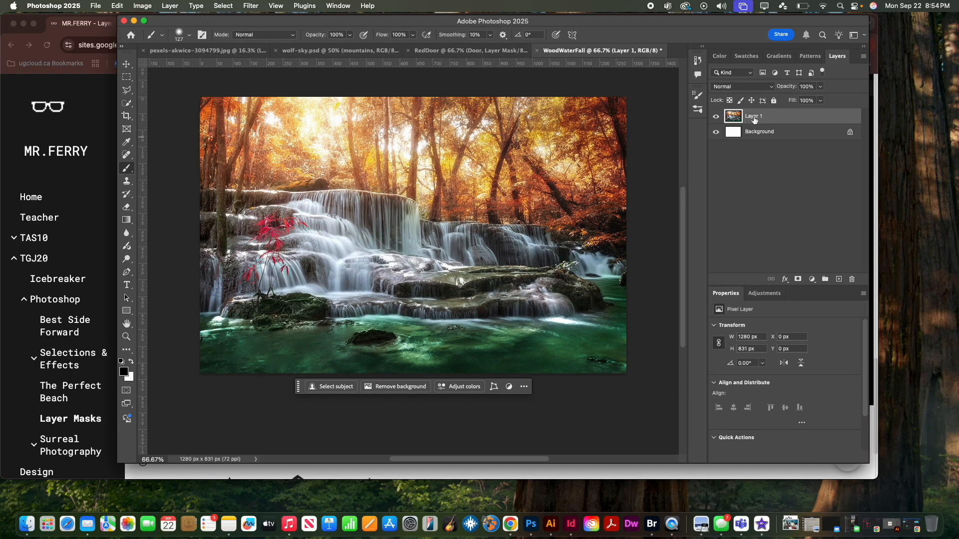
{"action": "double_click", "coordinate": [754, 117]}
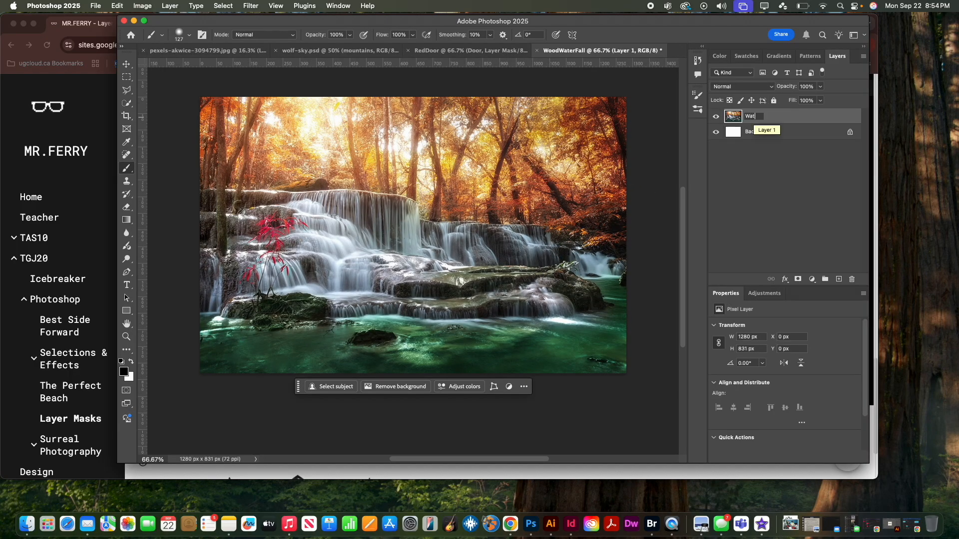
{"action": "key", "text": "Return"}
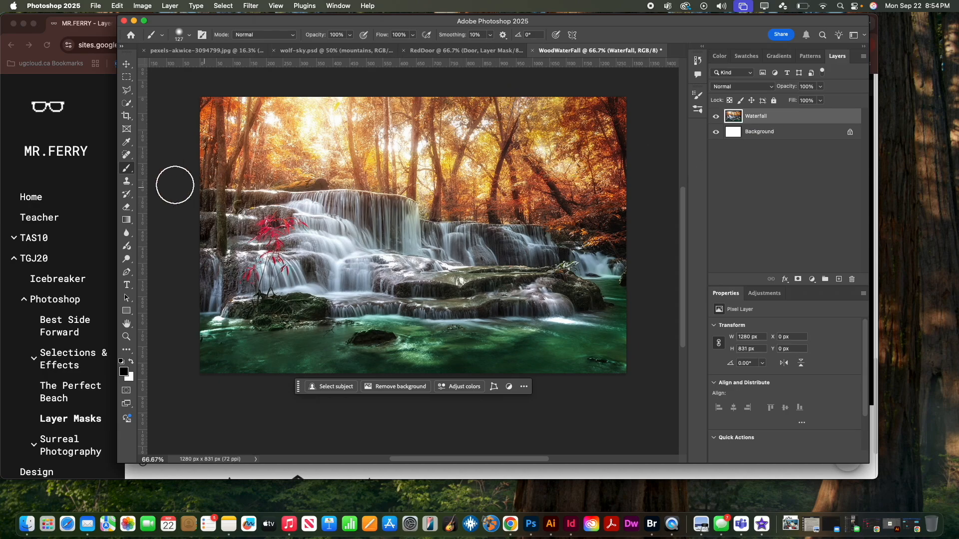
Copy the hollow tree photo from the web page in the browser and paste it into the WoodWaterFall document in Photoshop
{"action": "left_click", "coordinate": [50, 194]}
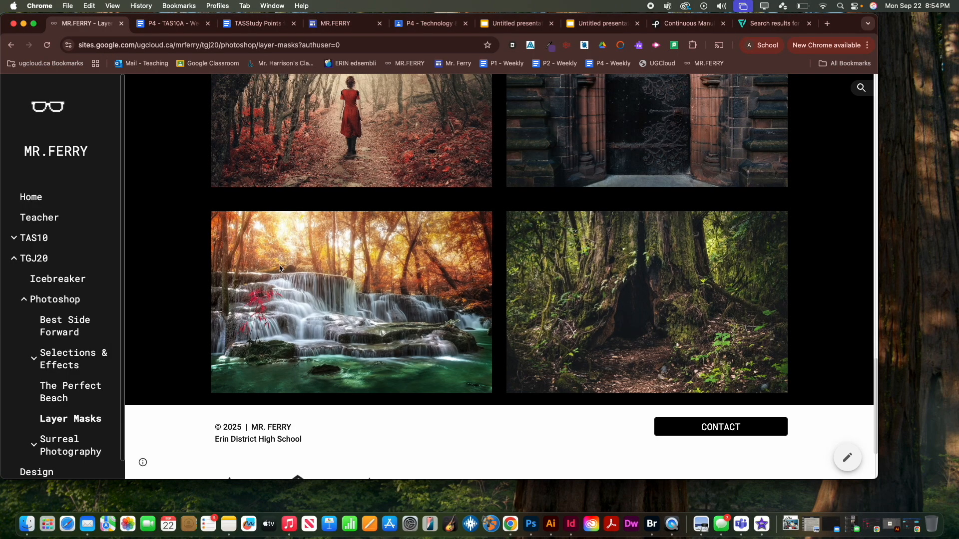
{"action": "right_click", "coordinate": [645, 282]}
{"action": "left_click", "coordinate": [665, 309]}
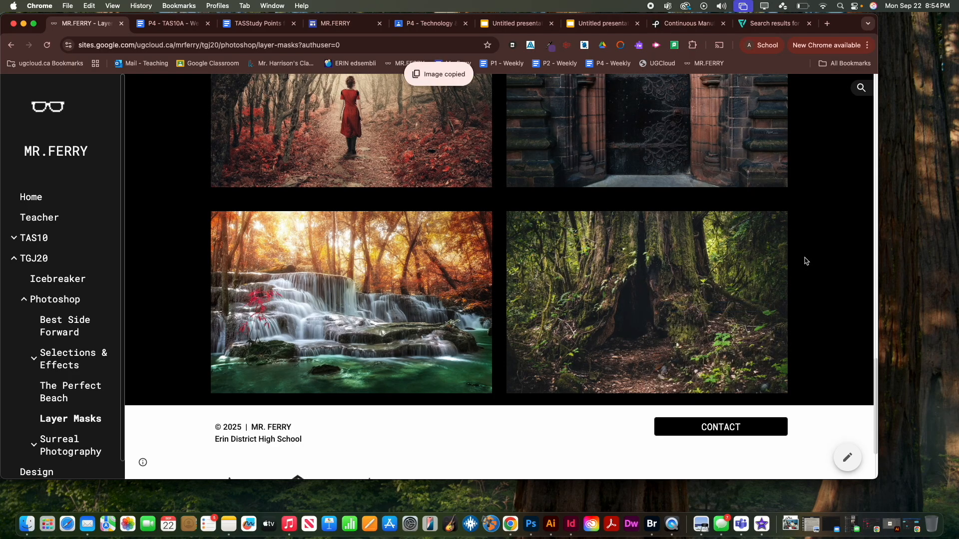
{"action": "left_click", "coordinate": [530, 525]}
{"action": "key", "text": "super+v"}
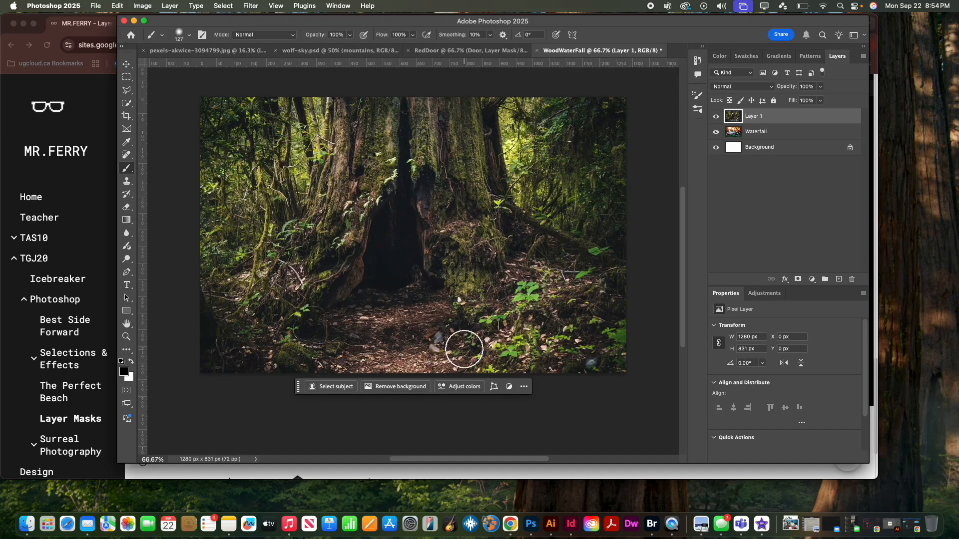
Rename the pasted hollow tree layer Tree
{"action": "double_click", "coordinate": [753, 116]}
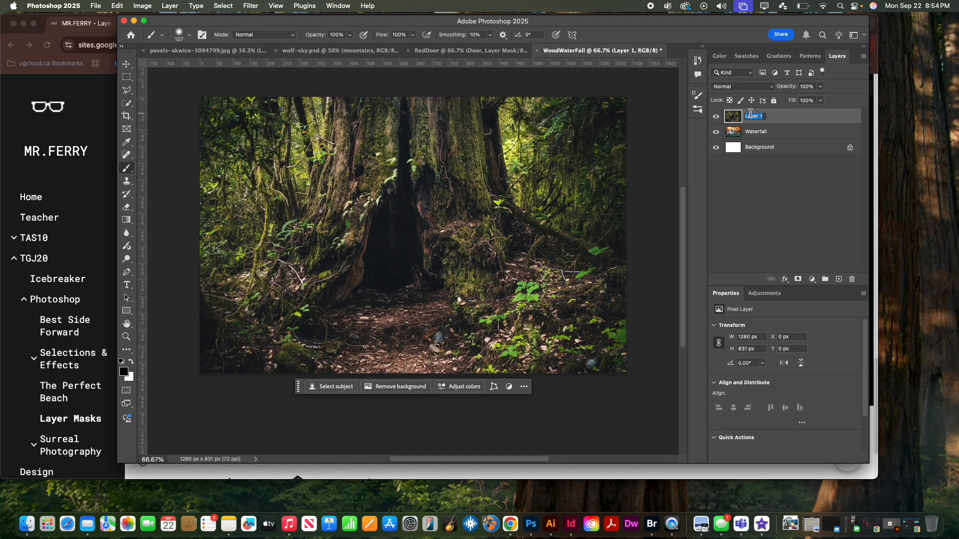
{"action": "type", "text": "Tree"}
{"action": "key", "text": "Return"}
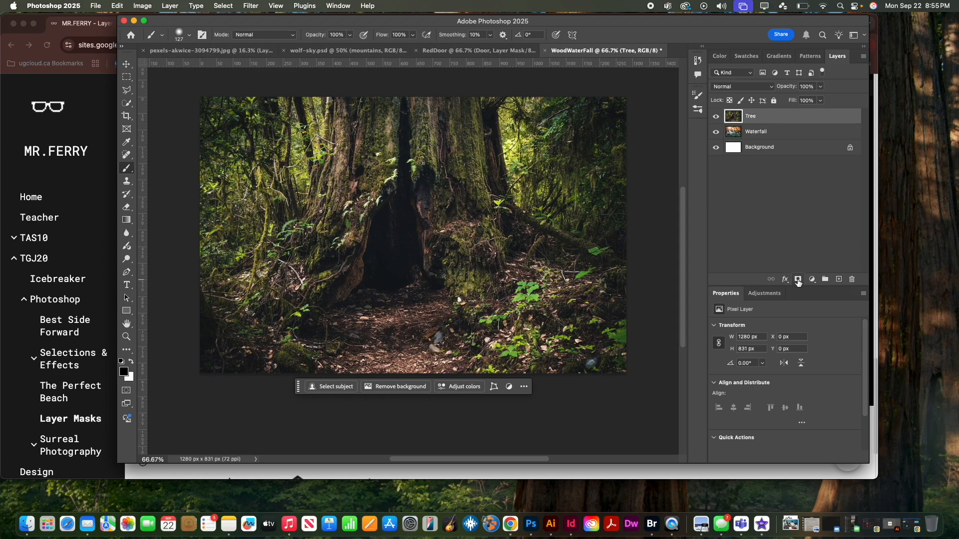
Add a layer mask to the Tree layer and paint black over the tree hollow and the ground below to reveal the waterfall and pool
{"action": "left_click", "coordinate": [797, 280]}
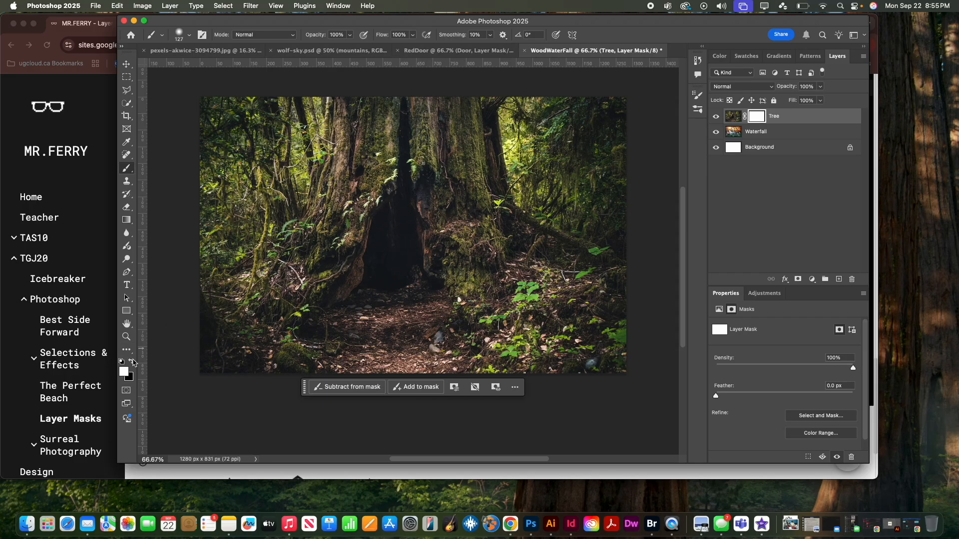
{"action": "mouse_move", "coordinate": [389, 235]}
{"action": "left_mouse_down"}
{"action": "mouse_move", "coordinate": [391, 299]}
{"action": "mouse_move", "coordinate": [400, 280]}
{"action": "mouse_move", "coordinate": [404, 318]}
{"action": "mouse_move", "coordinate": [424, 356]}
{"action": "mouse_move", "coordinate": [491, 371]}
{"action": "mouse_move", "coordinate": [419, 288]}
{"action": "mouse_move", "coordinate": [370, 303]}
{"action": "mouse_move", "coordinate": [379, 277]}
{"action": "mouse_move", "coordinate": [377, 294]}
{"action": "mouse_move", "coordinate": [329, 322]}
{"action": "mouse_move", "coordinate": [327, 347]}
{"action": "mouse_move", "coordinate": [374, 354]}
{"action": "mouse_move", "coordinate": [376, 334]}
{"action": "mouse_move", "coordinate": [360, 341]}
{"action": "mouse_move", "coordinate": [393, 342]}
{"action": "mouse_move", "coordinate": [408, 371]}
{"action": "mouse_move", "coordinate": [326, 367]}
{"action": "mouse_move", "coordinate": [348, 362]}
{"action": "mouse_move", "coordinate": [323, 341]}
{"action": "mouse_move", "coordinate": [298, 344]}
{"action": "mouse_move", "coordinate": [279, 361]}
{"action": "mouse_move", "coordinate": [198, 367]}
{"action": "mouse_move", "coordinate": [316, 346]}
{"action": "mouse_move", "coordinate": [317, 376]}
{"action": "mouse_move", "coordinate": [209, 367]}
{"action": "mouse_move", "coordinate": [357, 371]}
{"action": "mouse_move", "coordinate": [444, 342]}
{"action": "mouse_move", "coordinate": [573, 379]}
{"action": "left_mouse_up"}
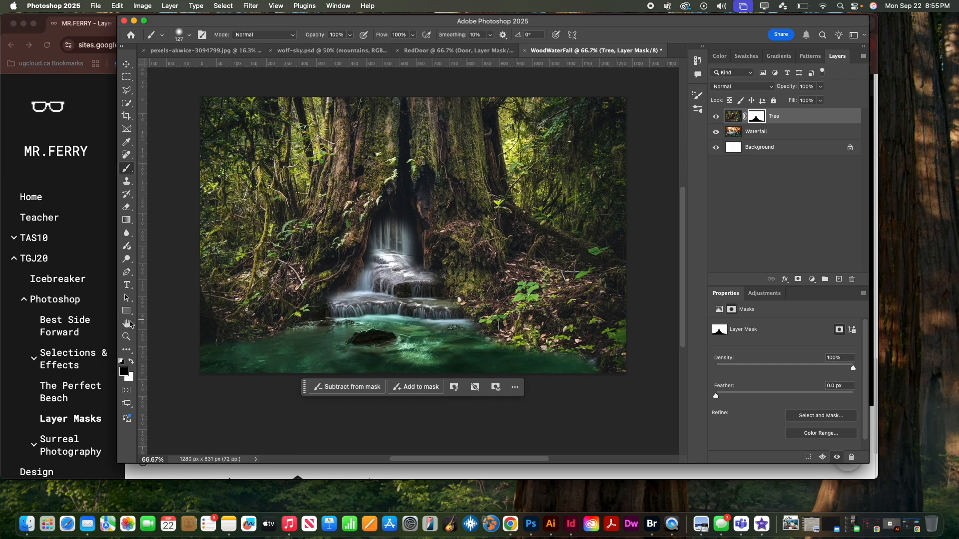
Set the foreground color to gray #7d7d7d and paint on the Tree mask around the waterfall and pool edges to blend them
{"action": "left_click", "coordinate": [124, 372]}
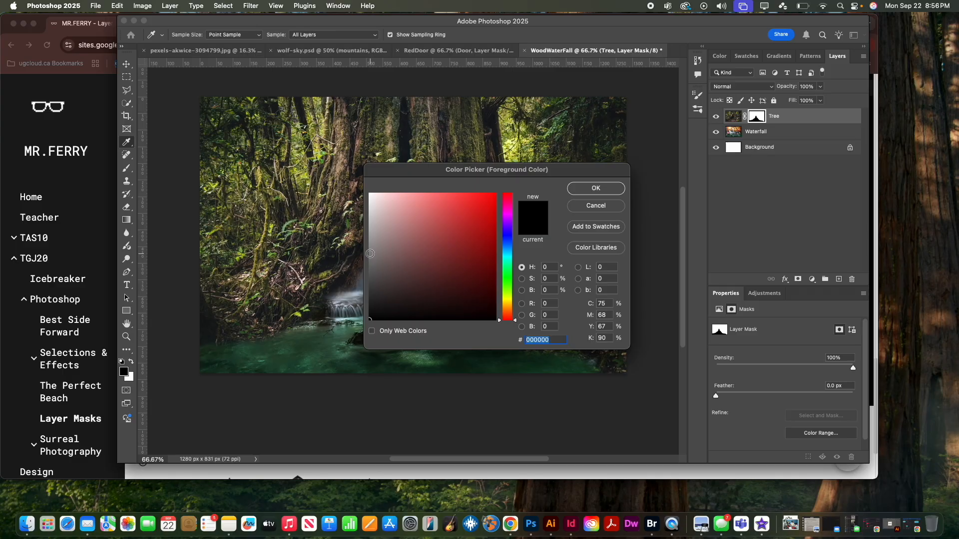
{"action": "left_click", "coordinate": [370, 253]}
{"action": "left_click", "coordinate": [369, 258]}
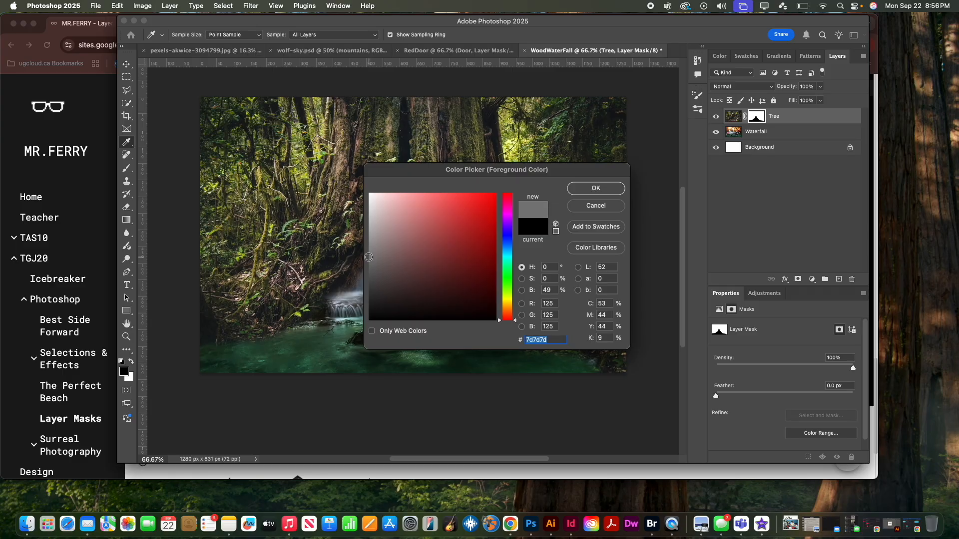
{"action": "left_click", "coordinate": [592, 193]}
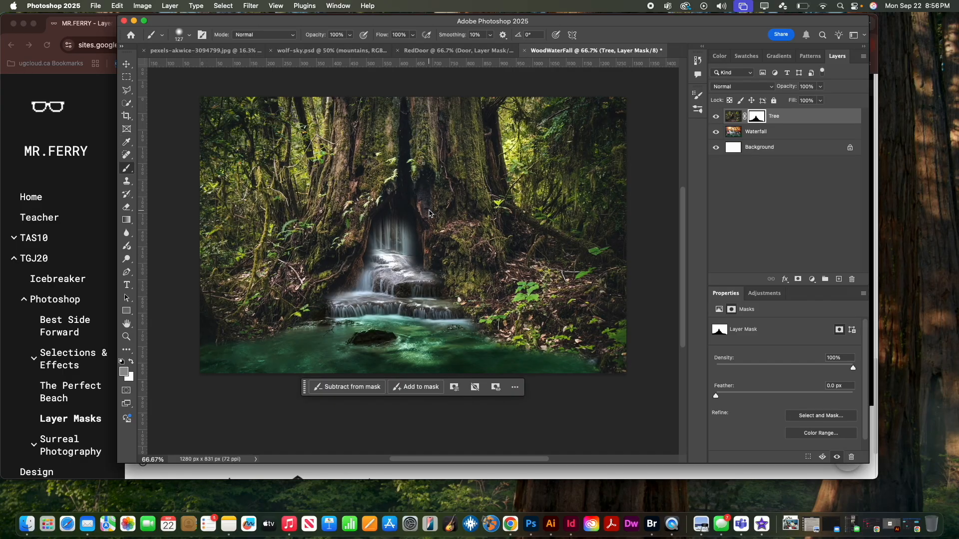
{"action": "mouse_move", "coordinate": [404, 247]}
{"action": "left_mouse_down"}
{"action": "mouse_move", "coordinate": [456, 320]}
{"action": "mouse_move", "coordinate": [531, 359]}
{"action": "mouse_move", "coordinate": [593, 375]}
{"action": "left_mouse_up"}
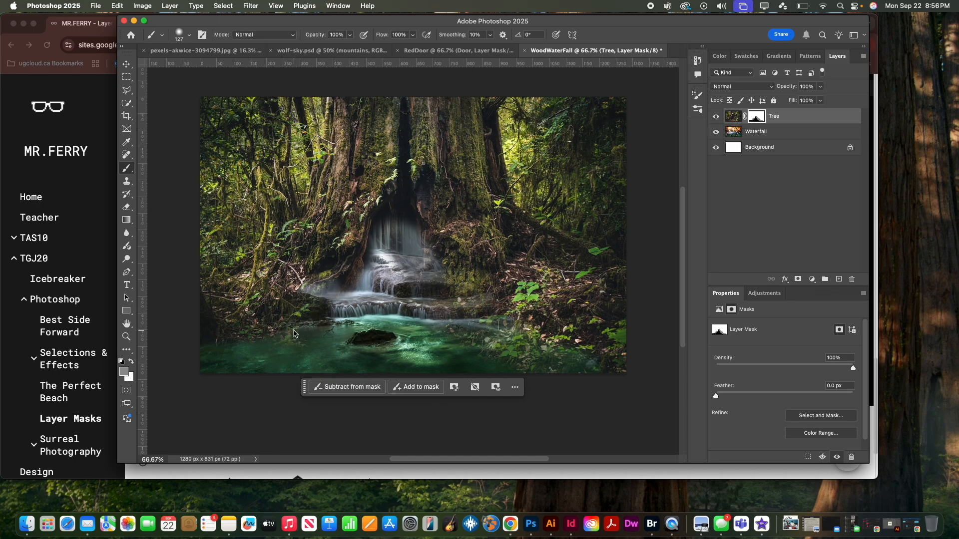
Paint white on the Tree mask beside the lower waterfall and pool to bring the forest banks back
{"action": "left_click", "coordinate": [131, 362]}
{"action": "left_click", "coordinate": [298, 292]}
{"action": "left_click", "coordinate": [311, 290]}
{"action": "left_click", "coordinate": [318, 283]}
{"action": "left_click", "coordinate": [327, 280]}
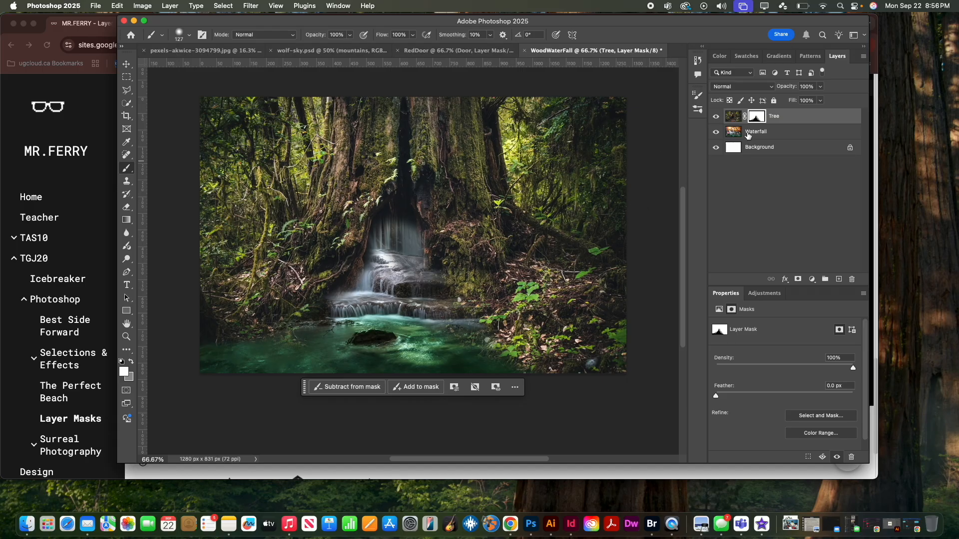
Enlarge the Waterfall layer to 1554 x 1008 px and position it at X -296 px, Y -73 px to fit the tree hollow
{"action": "left_click", "coordinate": [754, 133]}
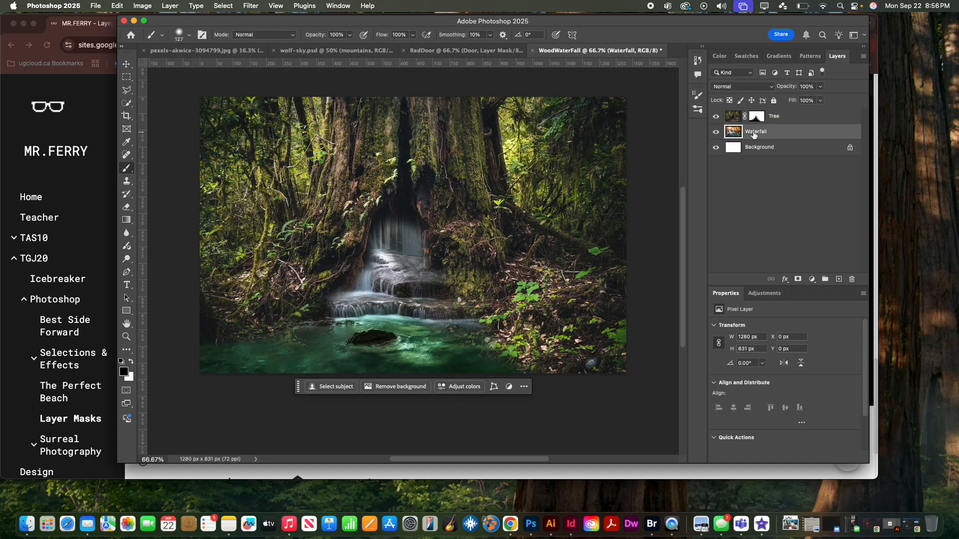
{"action": "key", "text": "ctrl+t"}
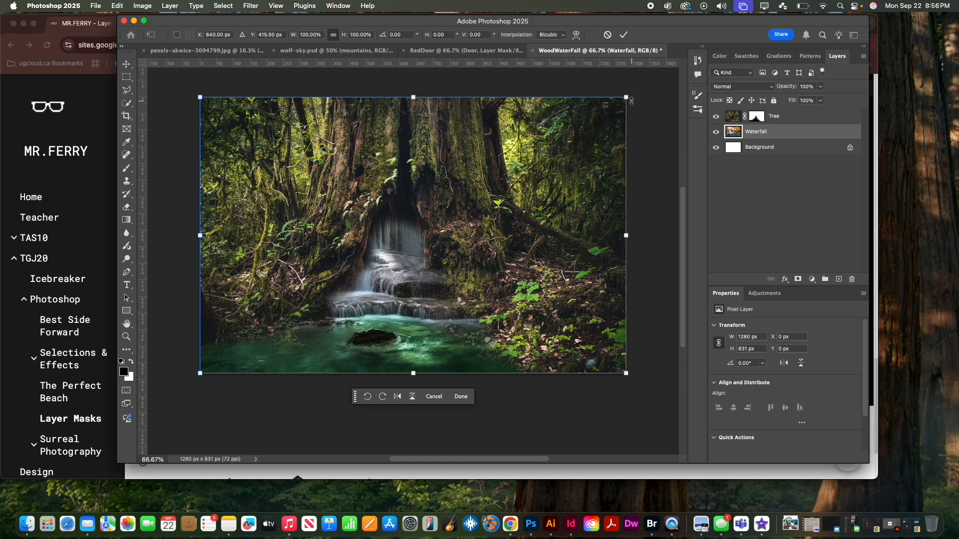
{"action": "left_click_drag", "start_coordinate": [626, 98], "coordinate": [571, 132]}
{"action": "left_click_drag", "start_coordinate": [530, 160], "coordinate": [548, 145]}
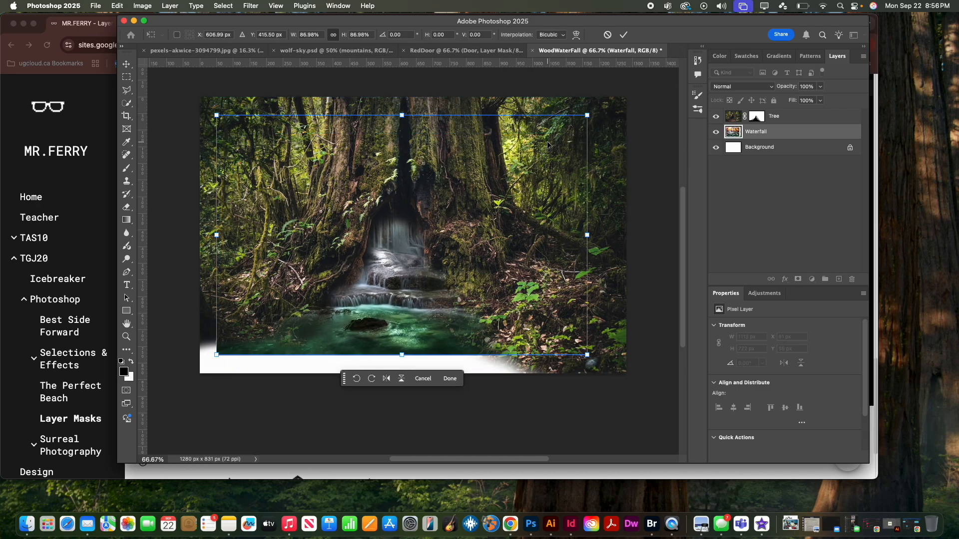
{"action": "left_click_drag", "start_coordinate": [218, 355], "coordinate": [161, 450]}
{"action": "mouse_move", "coordinate": [551, 323]}
{"action": "left_mouse_down"}
{"action": "mouse_move", "coordinate": [586, 259]}
{"action": "mouse_move", "coordinate": [603, 261]}
{"action": "mouse_move", "coordinate": [592, 260]}
{"action": "mouse_move", "coordinate": [582, 294]}
{"action": "mouse_move", "coordinate": [580, 277]}
{"action": "left_mouse_up"}
{"action": "key", "text": "Return"}
{"action": "key", "text": "b"}
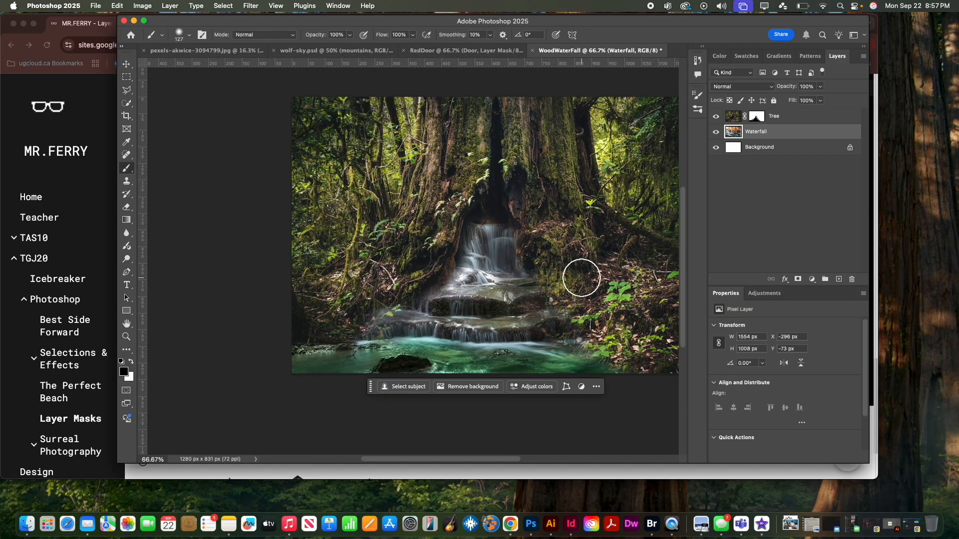
{"action": "scroll", "coordinate": [580, 274], "scroll_direction": "right", "scroll_amount": 5}
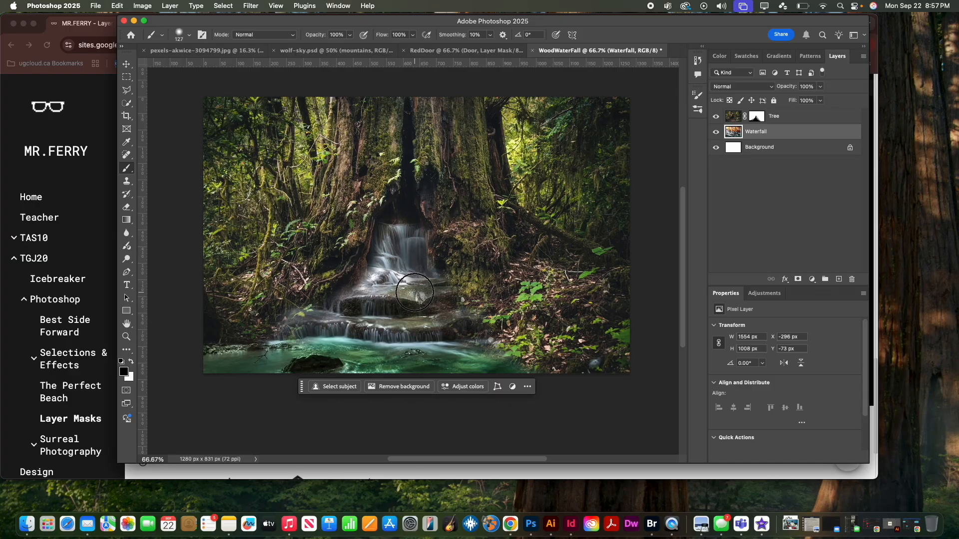
Paint white on the Waterfall layer along the pool's right edge at the image's lower border
{"action": "left_click", "coordinate": [131, 363]}
{"action": "left_click", "coordinate": [513, 357]}
{"action": "left_click", "coordinate": [533, 361]}
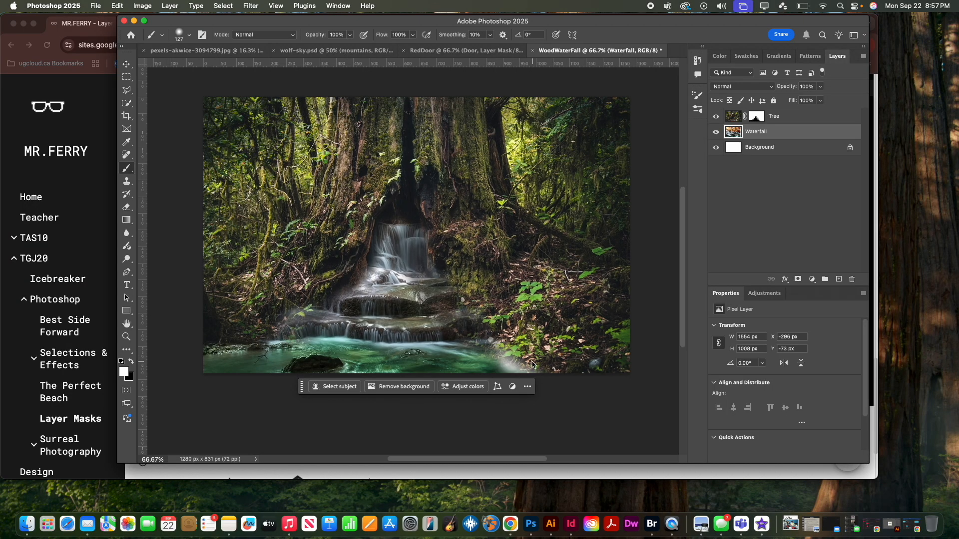
Select the Tree layer's mask and paint white along the pool's right edge to restore the forest floor
{"action": "scroll", "coordinate": [532, 364], "scroll_direction": "down", "scroll_amount": 1}
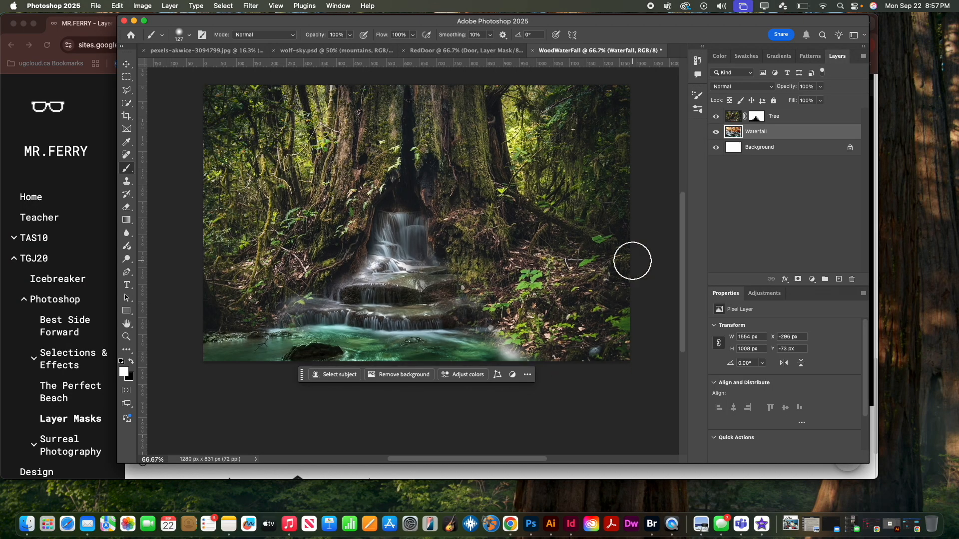
{"action": "left_click", "coordinate": [757, 117]}
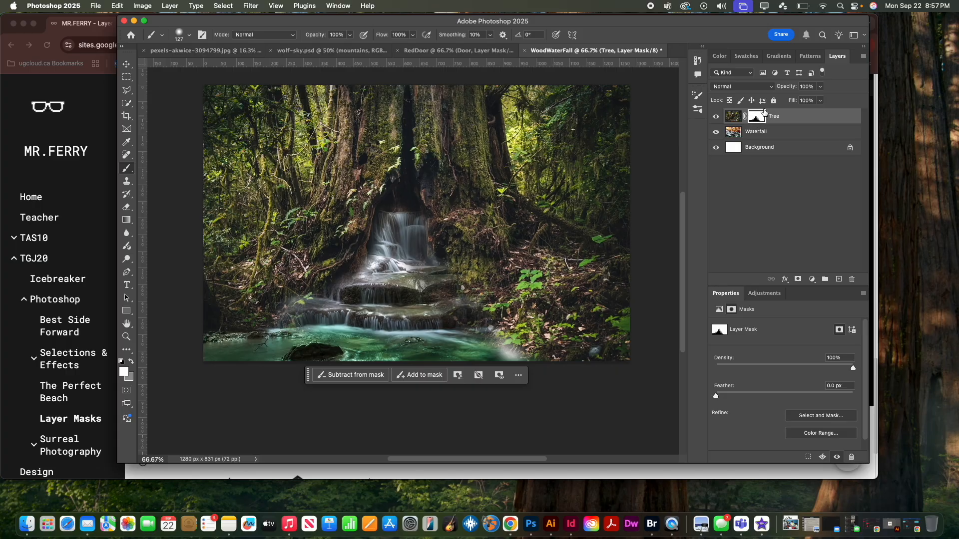
{"action": "mouse_move", "coordinate": [501, 352]}
{"action": "left_mouse_down"}
{"action": "mouse_move", "coordinate": [483, 341]}
{"action": "mouse_move", "coordinate": [492, 341]}
{"action": "mouse_move", "coordinate": [484, 306]}
{"action": "left_mouse_up"}
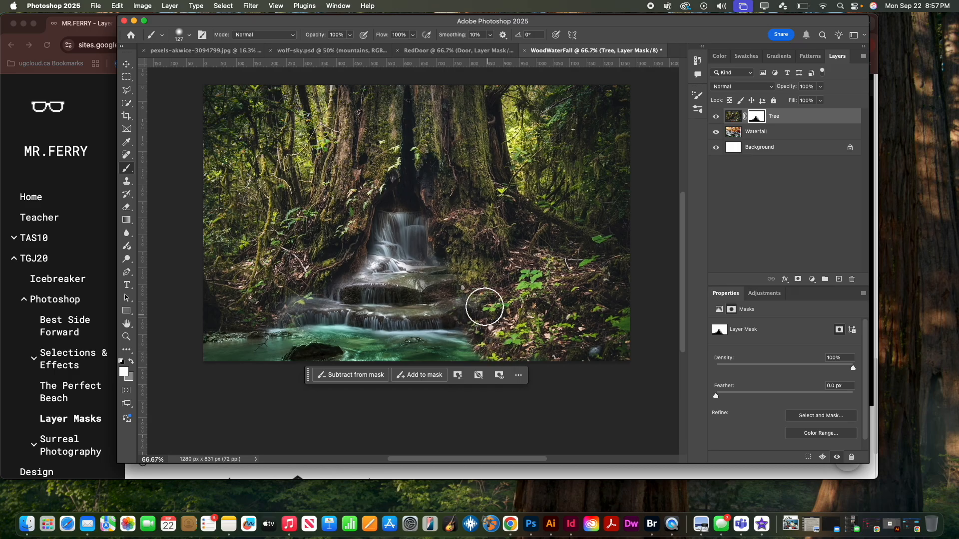
Paint black on the Tree mask to extend the pool's lower right edge, and paint white to cover the exposed white smear
{"action": "left_click", "coordinate": [132, 364]}
{"action": "left_click", "coordinate": [123, 372]}
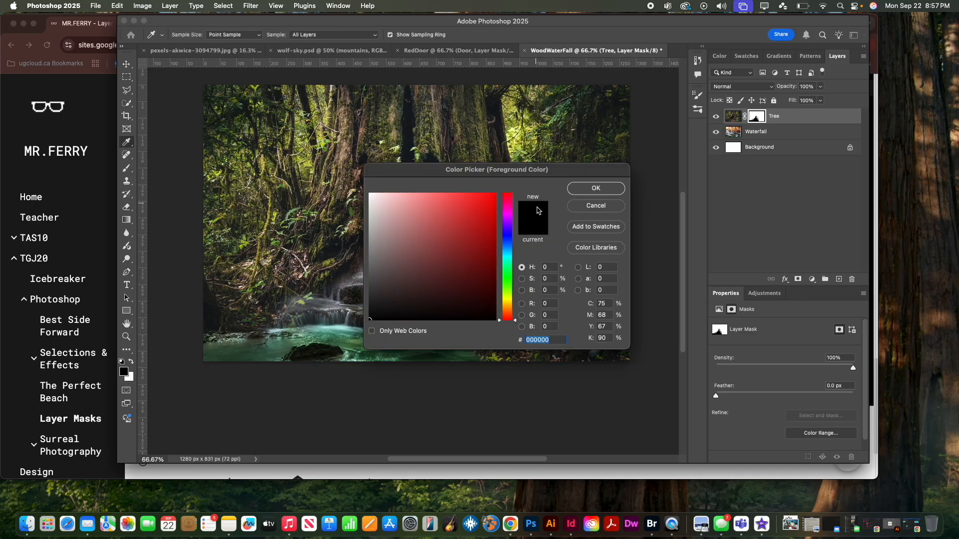
{"action": "left_click", "coordinate": [596, 189]}
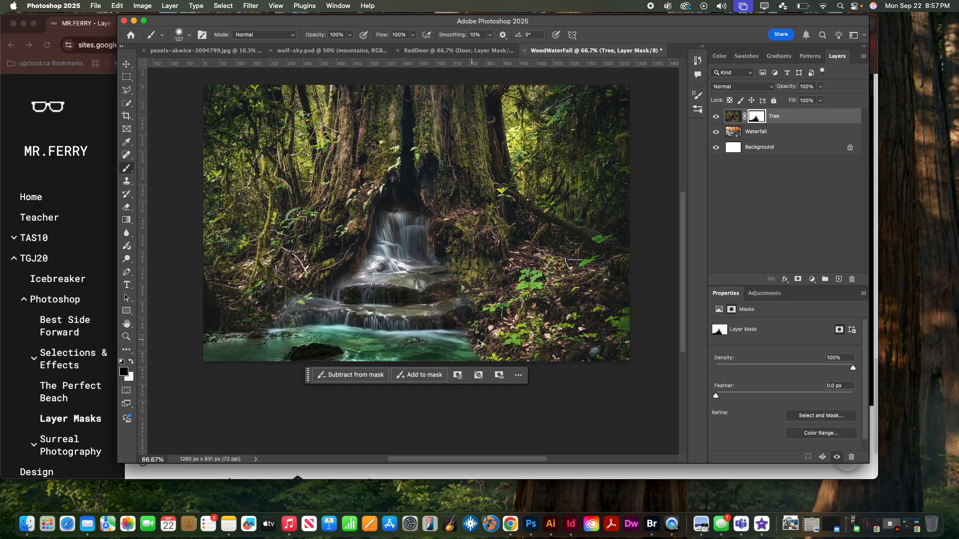
{"action": "left_click_drag", "start_coordinate": [478, 343], "coordinate": [511, 359]}
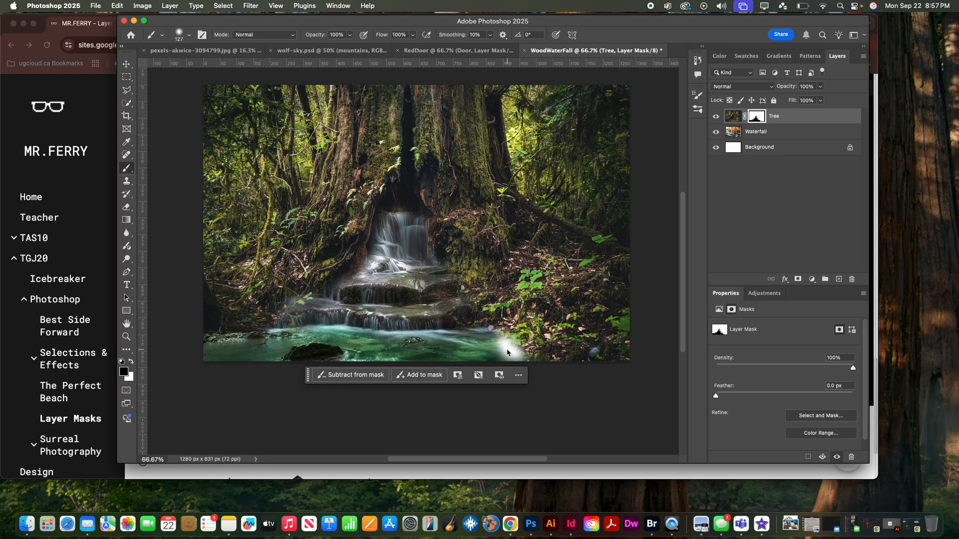
{"action": "key", "text": "x"}
{"action": "mouse_move", "coordinate": [507, 352]}
{"action": "left_mouse_down"}
{"action": "mouse_move", "coordinate": [499, 345]}
{"action": "mouse_move", "coordinate": [513, 352]}
{"action": "left_mouse_up"}
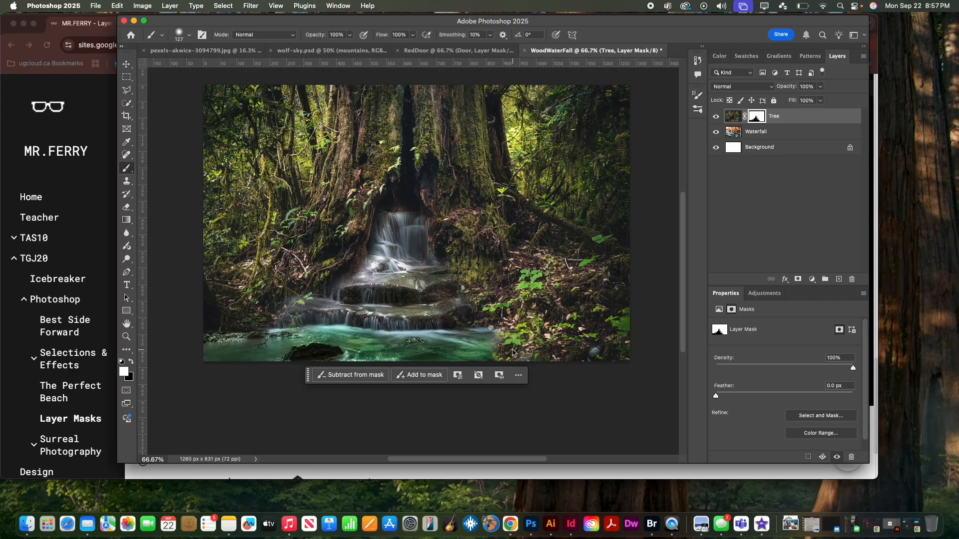